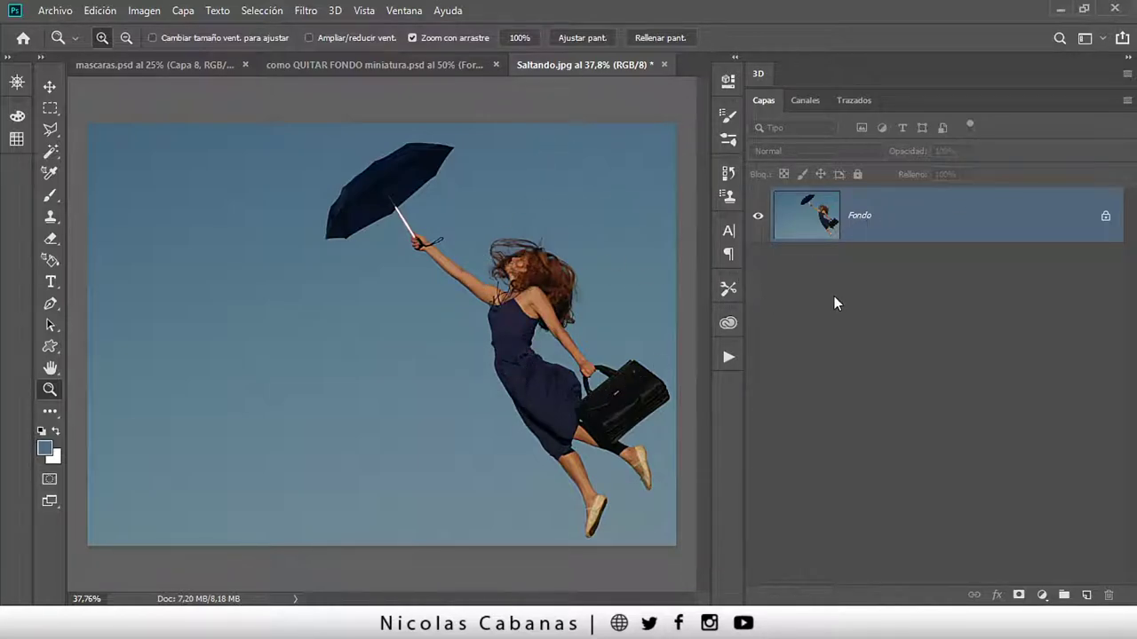
- Unlock the Fondo background of Saltando.jpg into the editable layer Capa 0
click(1107, 219)
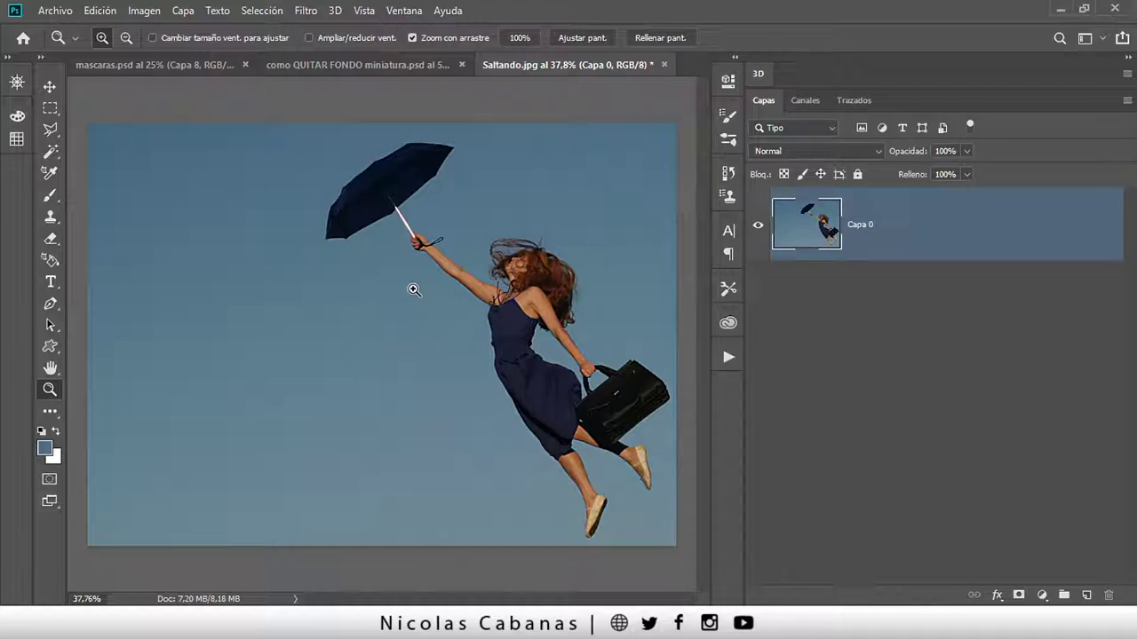
click(805, 100)
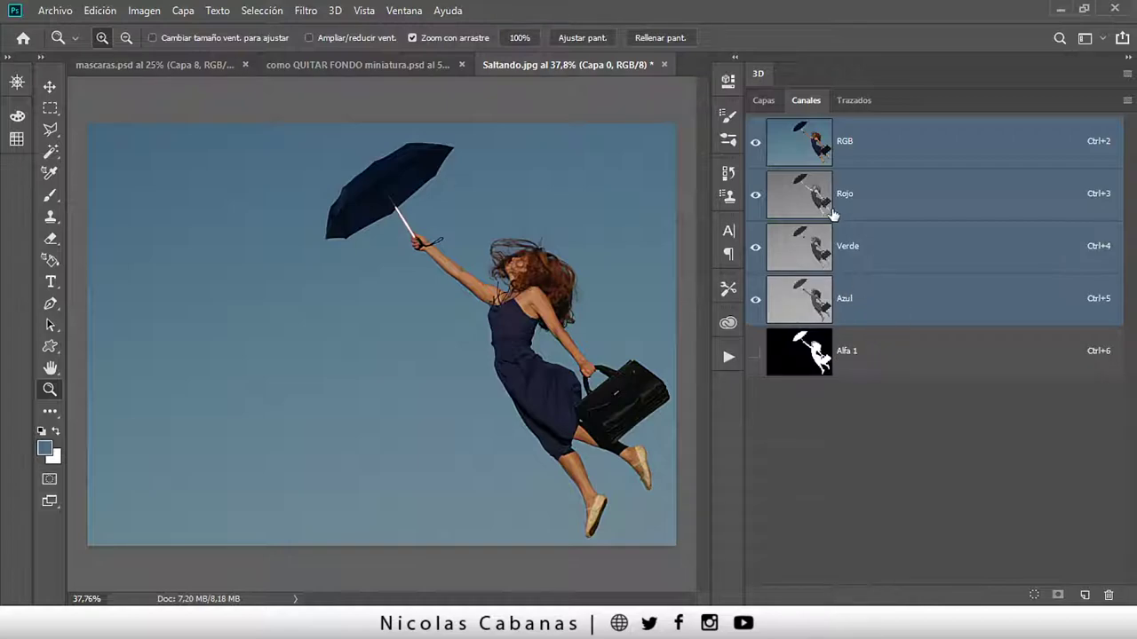
click(763, 99)
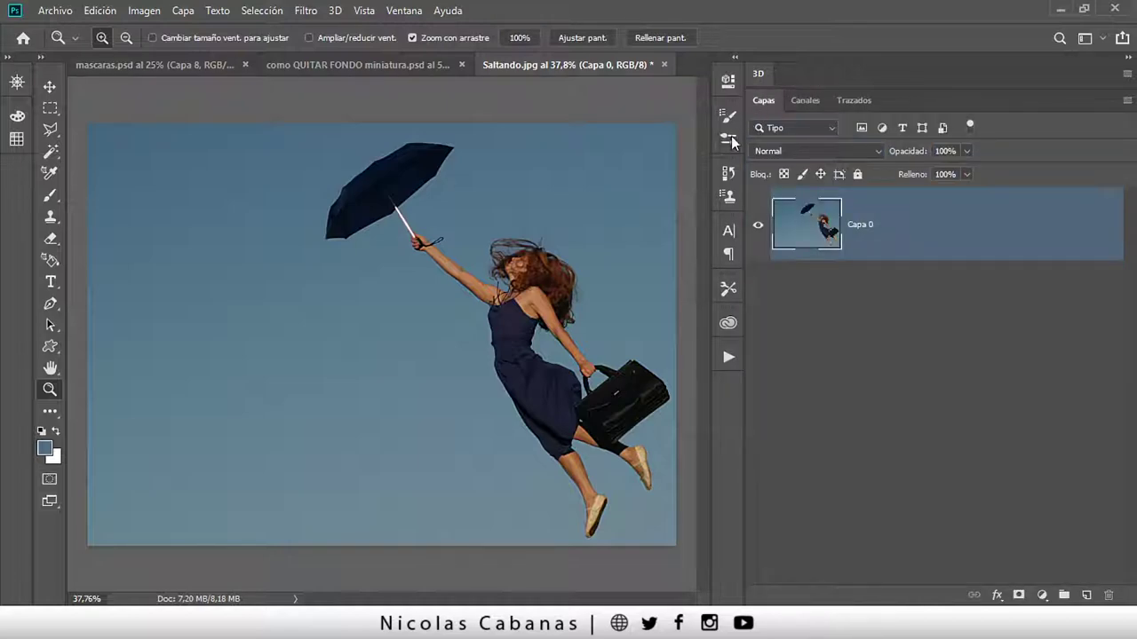
click(805, 100)
click(765, 100)
- Switch to the Quick Selection tool
key(w)
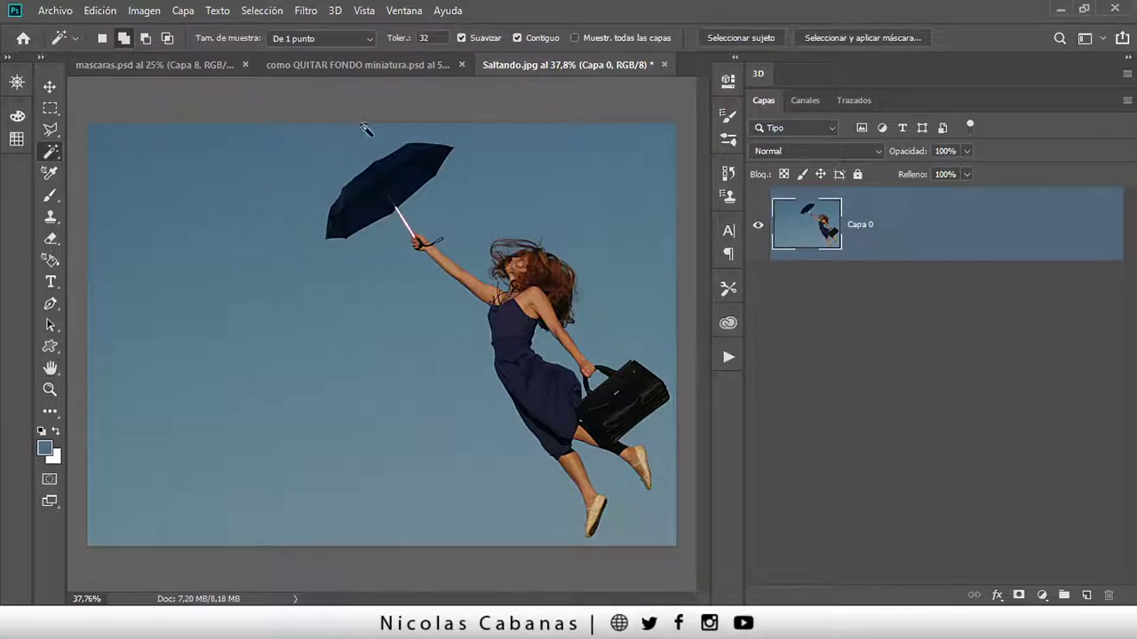
right_click(46, 129)
click(51, 131)
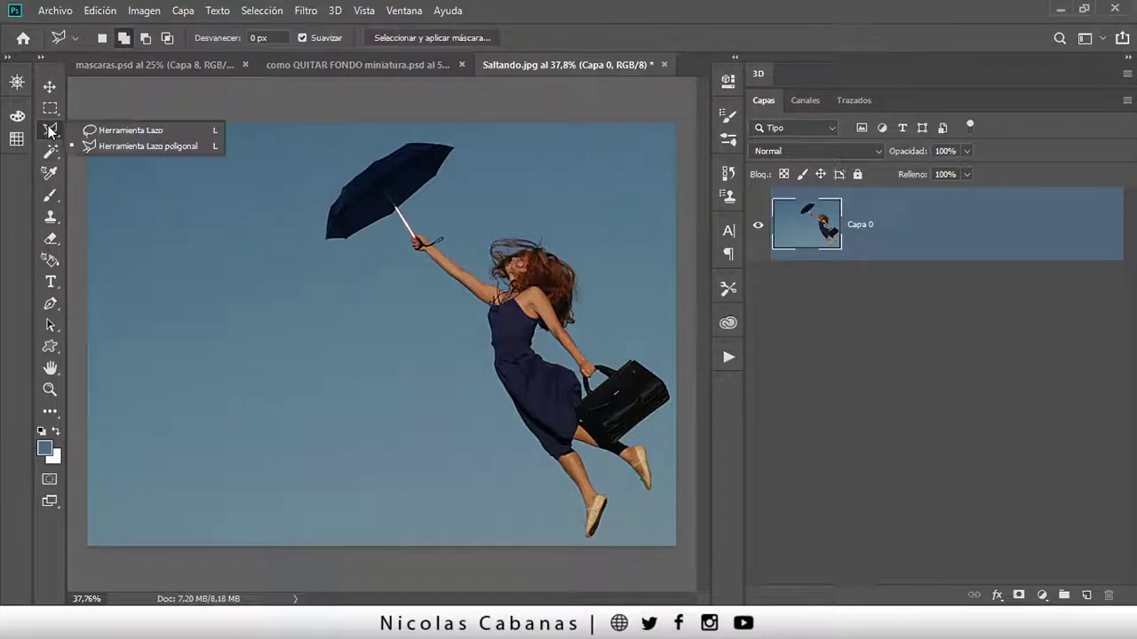
click(51, 151)
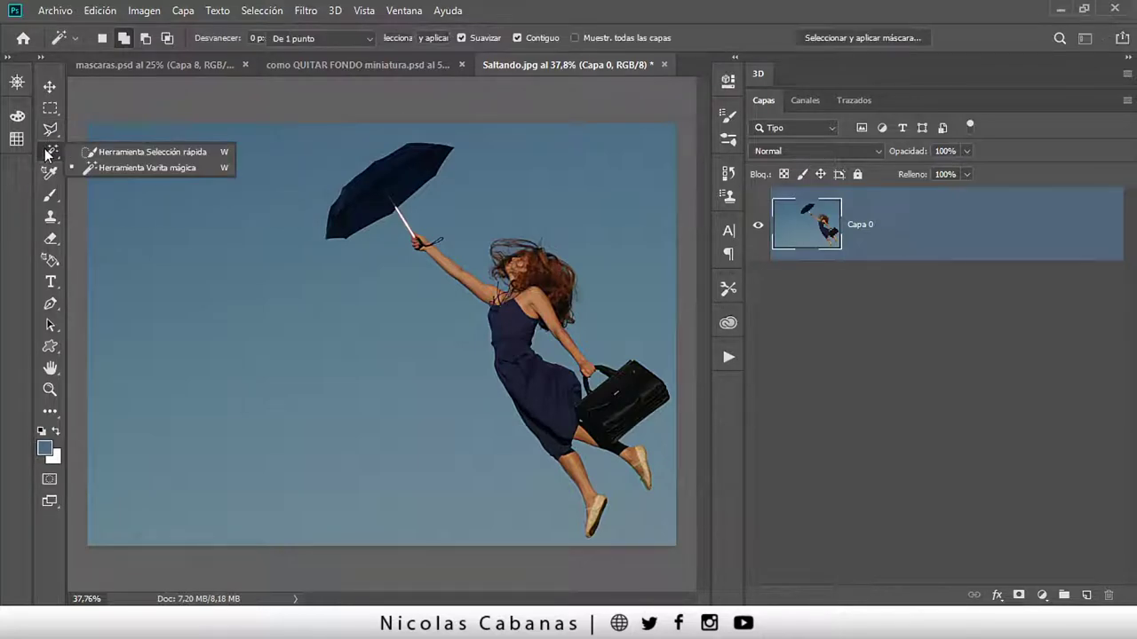
click(165, 152)
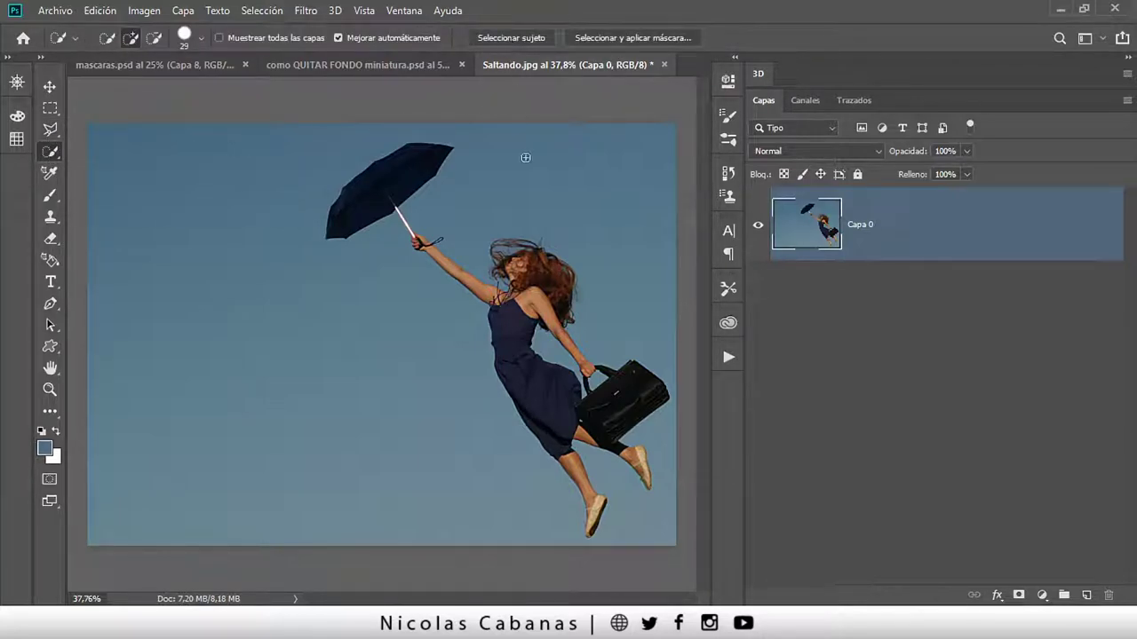
- Load the Alfa 1 channel as a selection around the woman, then return to Layers
click(798, 99)
ctrl+click(812, 367)
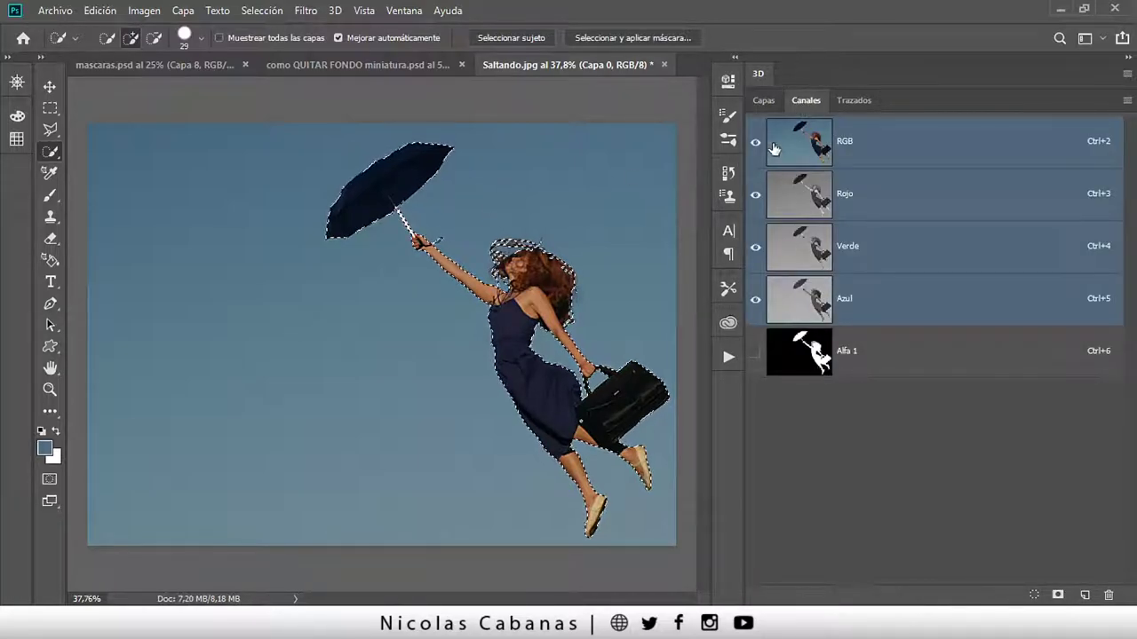
click(765, 105)
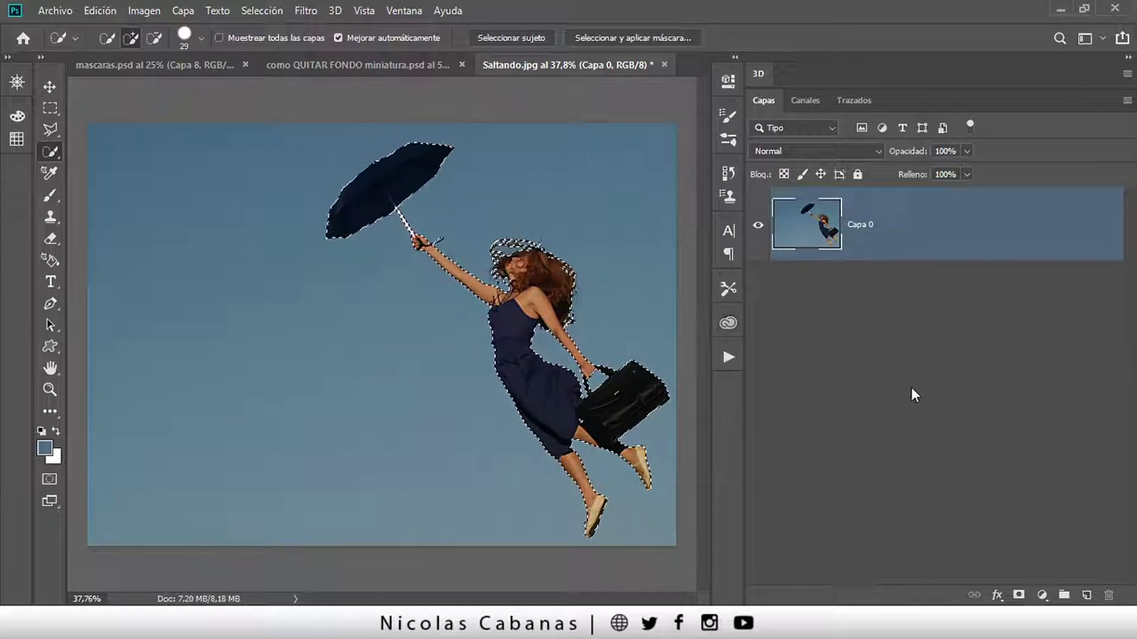
- Mask Capa 0 with the current selection and duplicate it as Capa 0 copia
click(1018, 595)
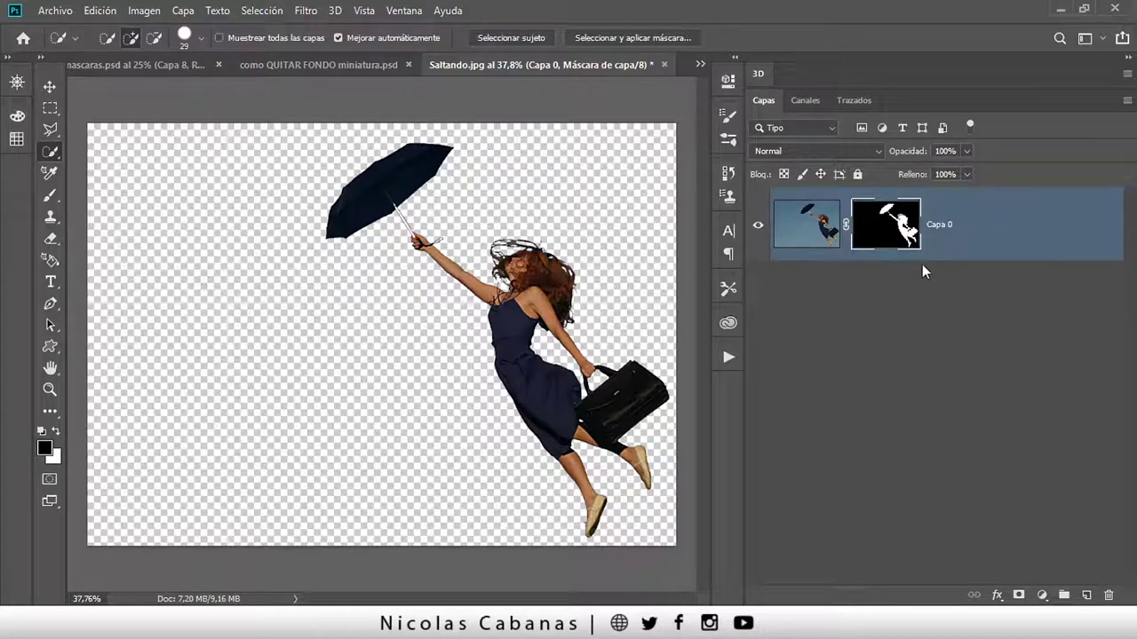
key(ctrl+j)
- Delete the mask from the copied layer and briefly hide it to check the cutout
drag(888, 227, 1107, 596)
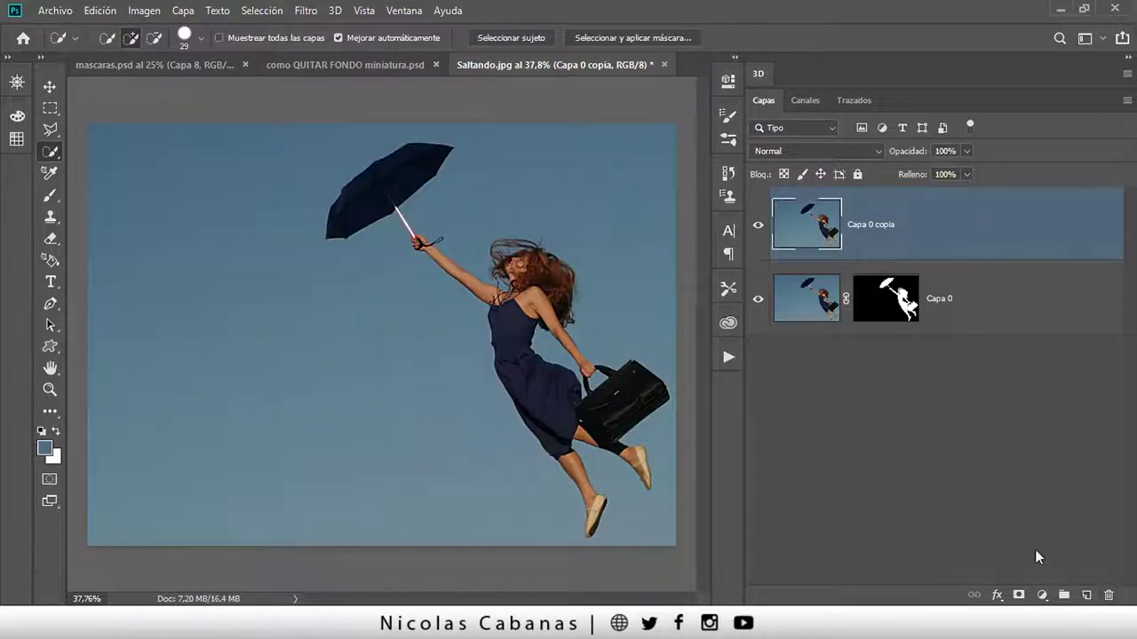
click(757, 227)
click(756, 232)
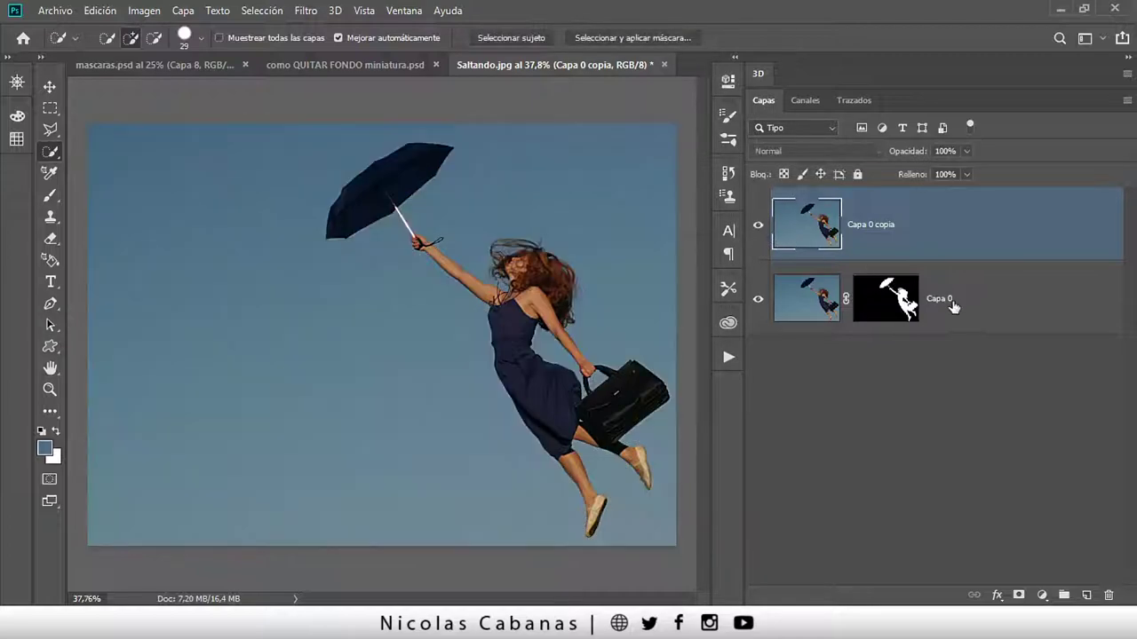
- Rename the masked layer 'persona' and the unmasked copy 'fondo'
click(947, 302)
double_click(939, 299)
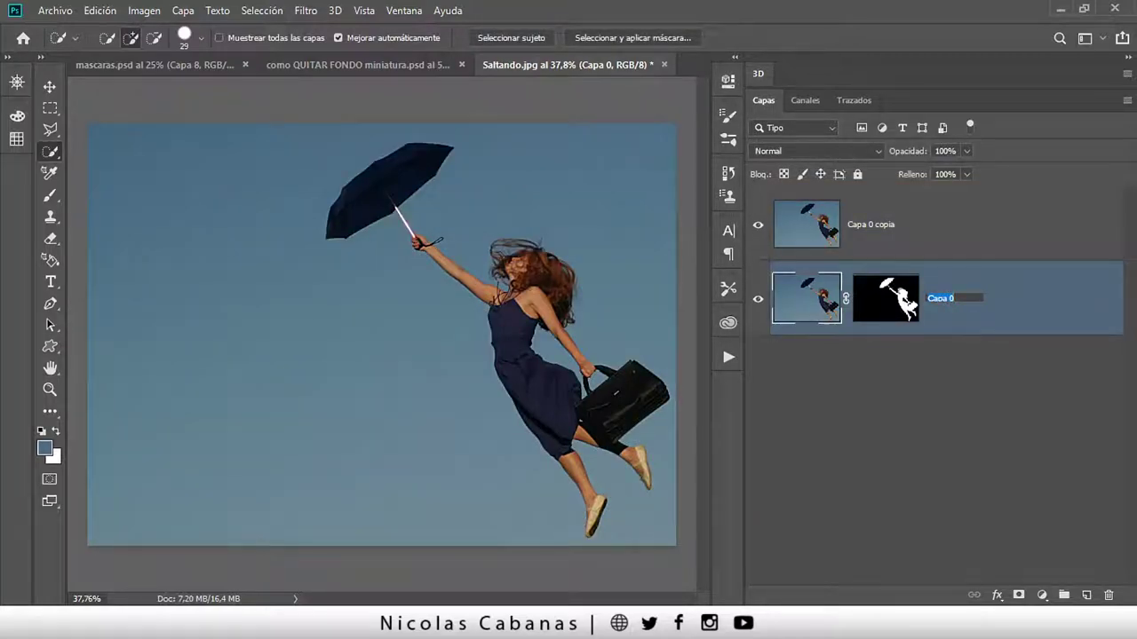
text(persona)
key(Return)
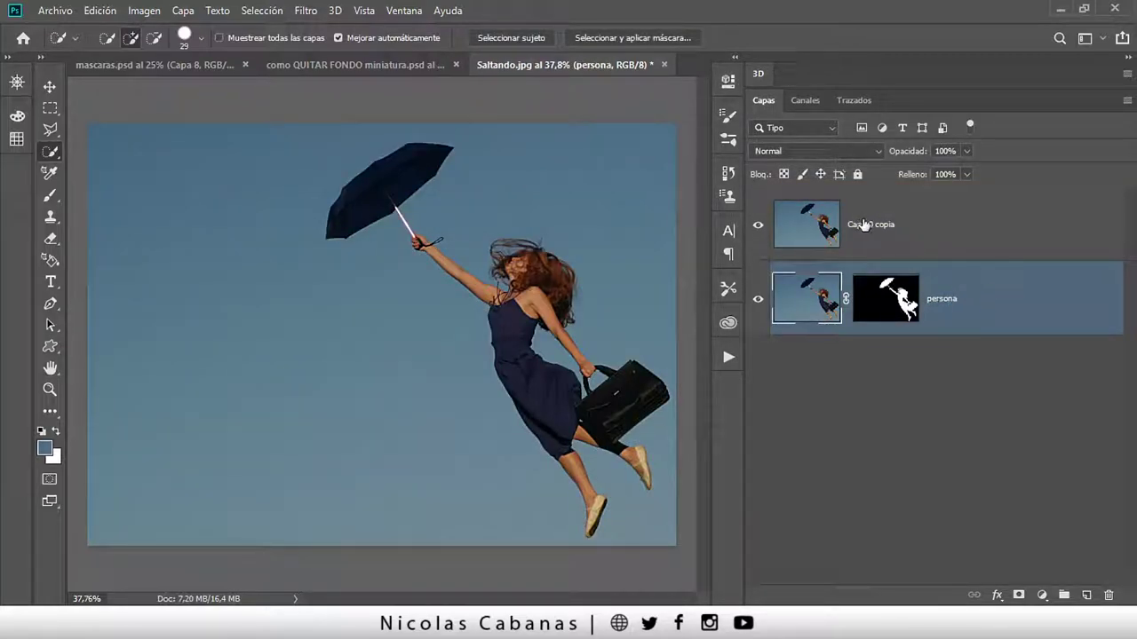
double_click(866, 228)
text(fond)
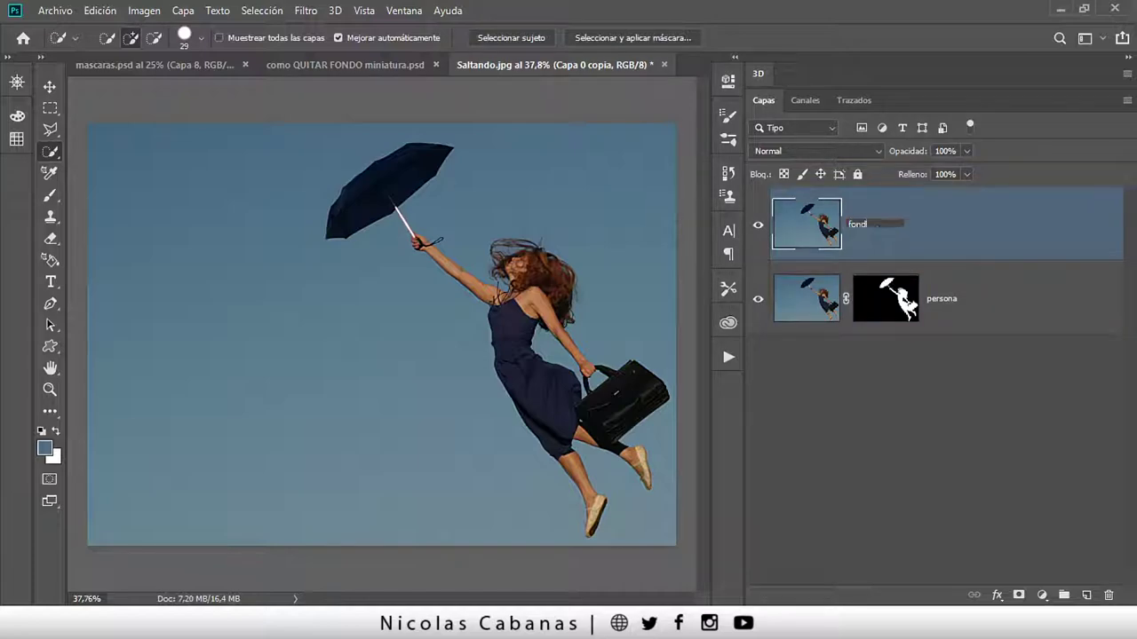
text(o)
key(Return)
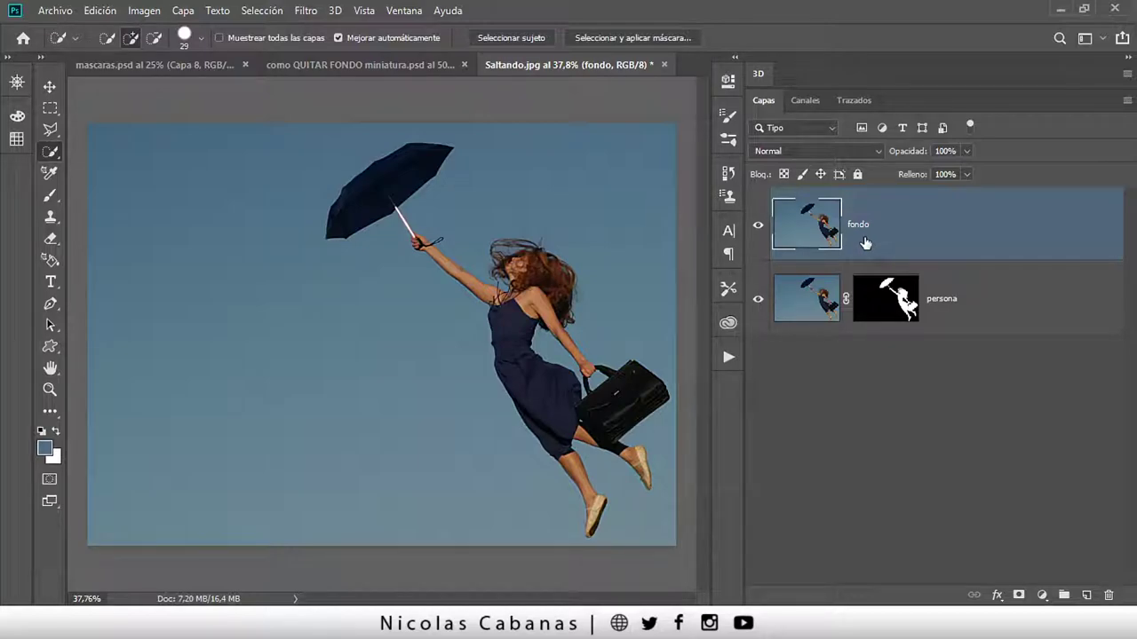
- Hide fondo and inspect the persona layer's mask on its own
click(758, 224)
click(941, 315)
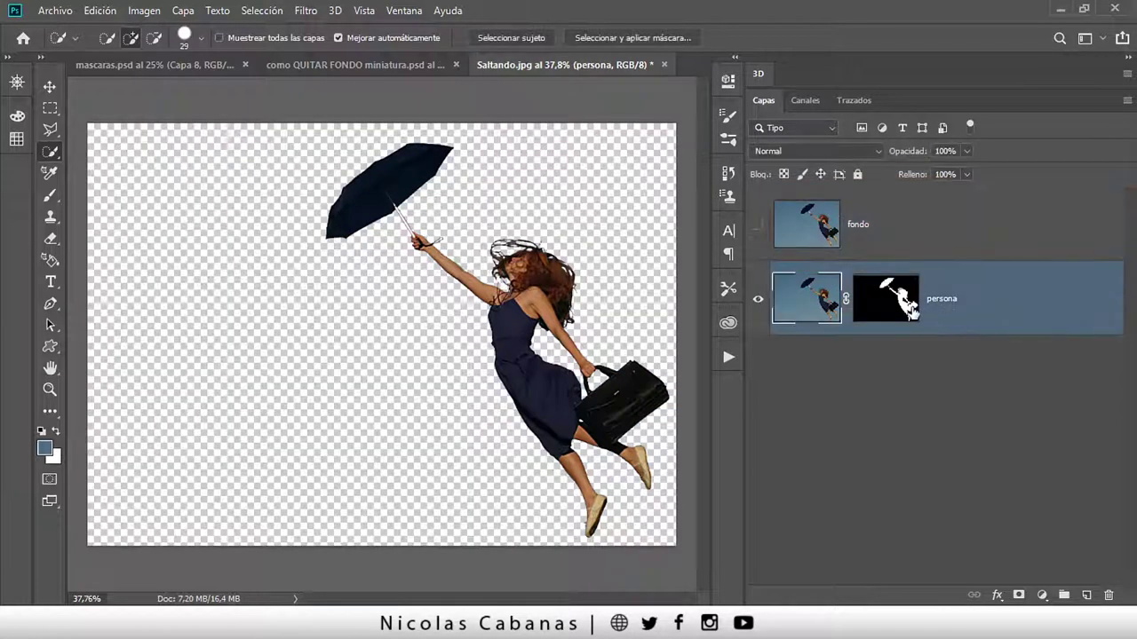
click(900, 300)
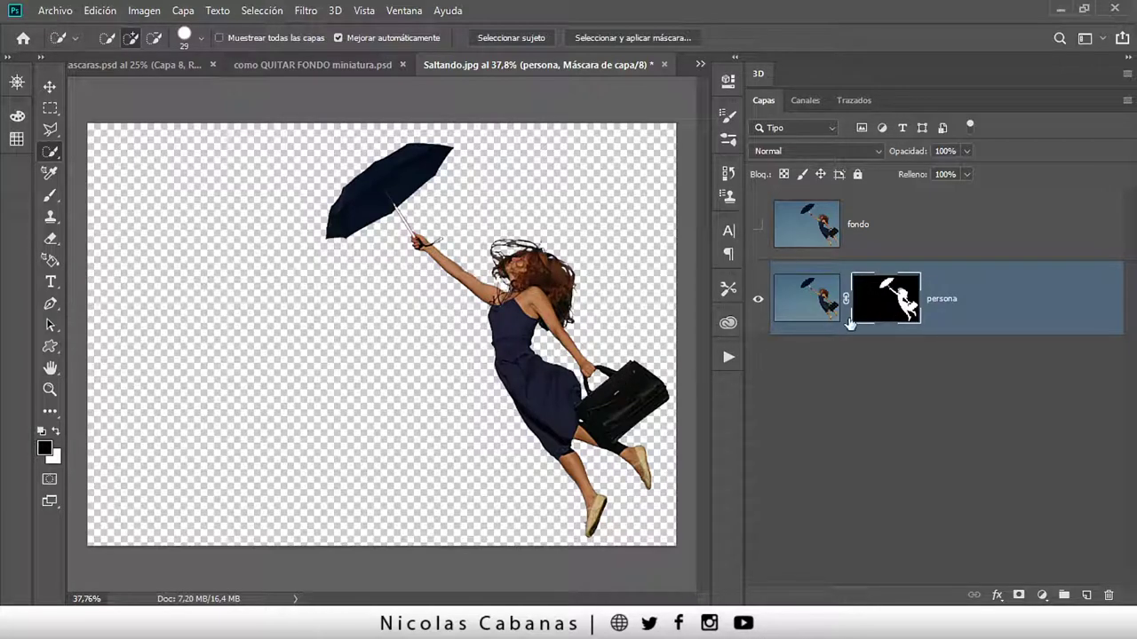
alt+click(904, 302)
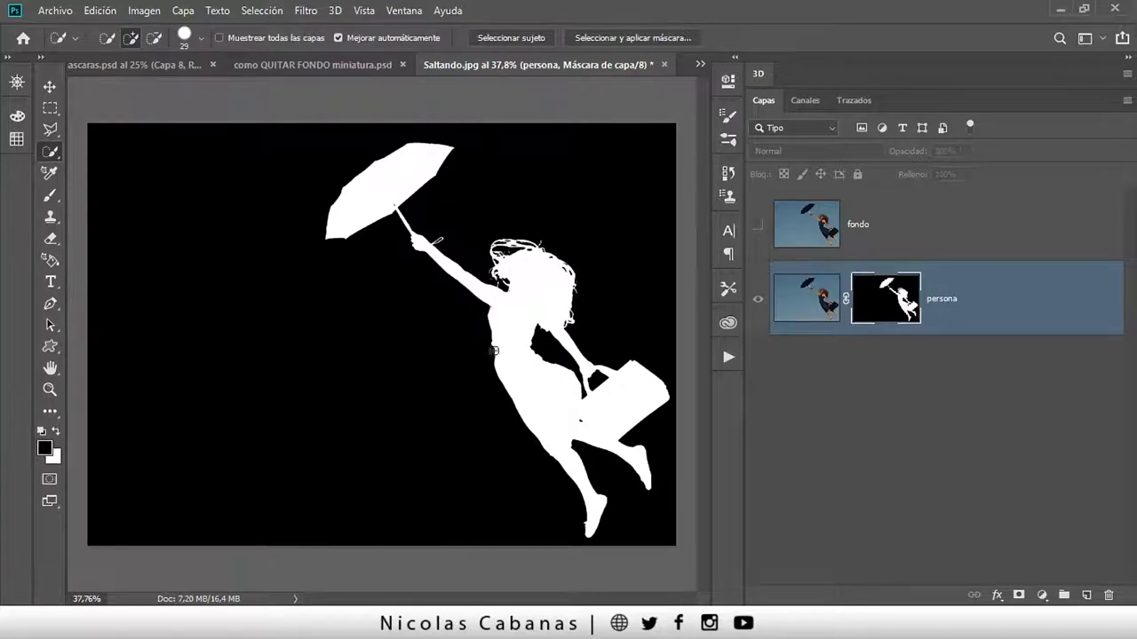
click(803, 308)
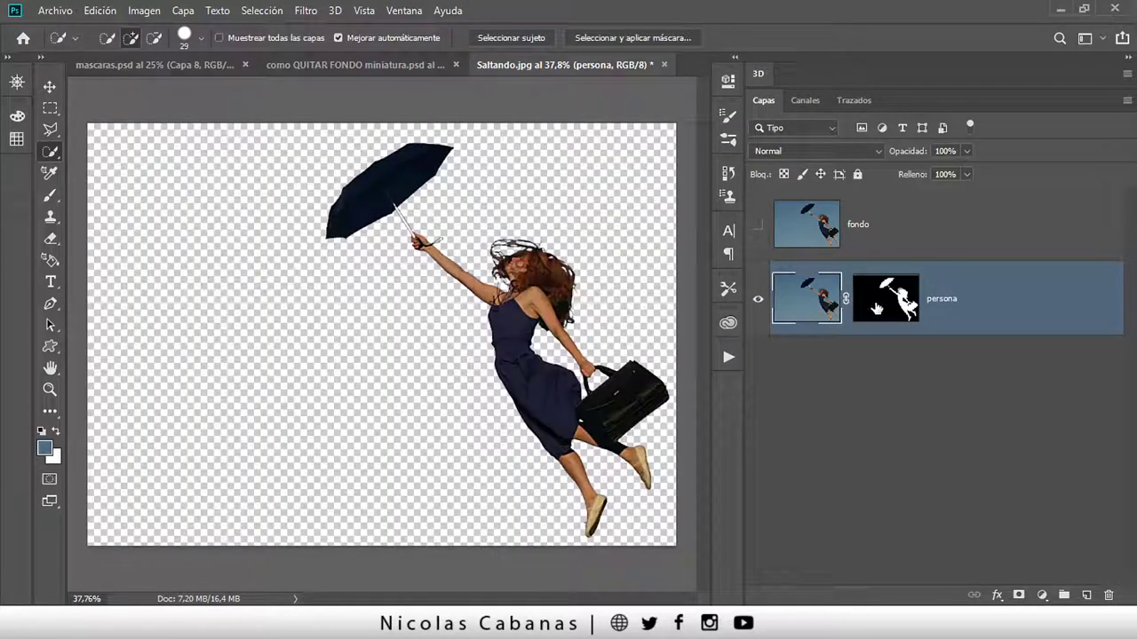
- Show fondo, hide persona, and copy persona's mask onto the fondo layer
click(872, 245)
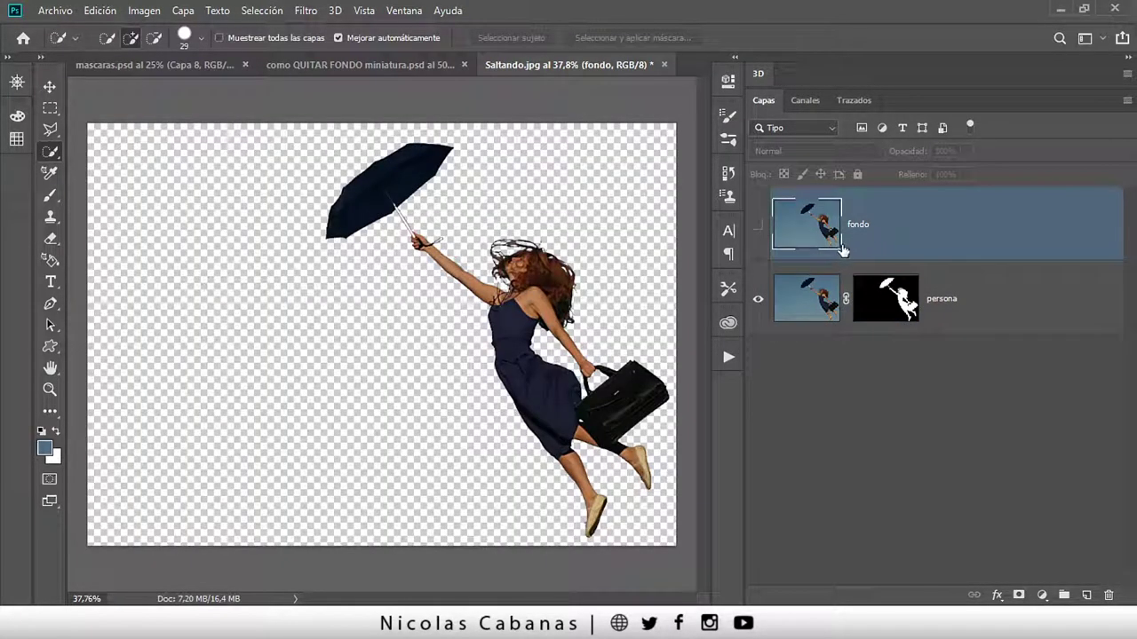
click(760, 225)
click(757, 299)
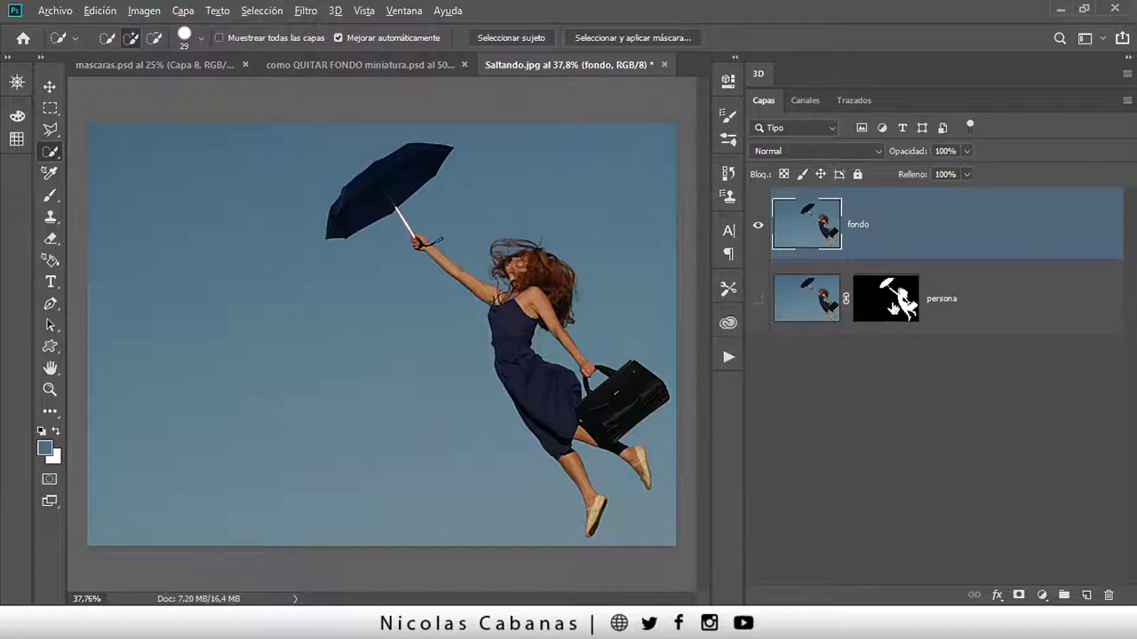
alt+click(893, 309)
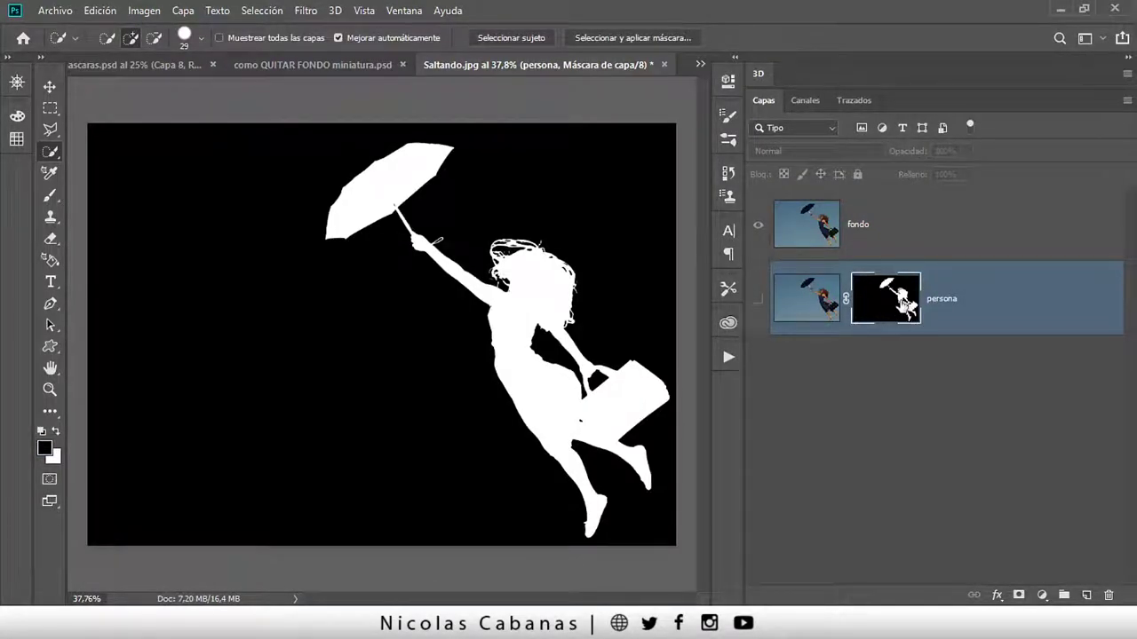
click(895, 255)
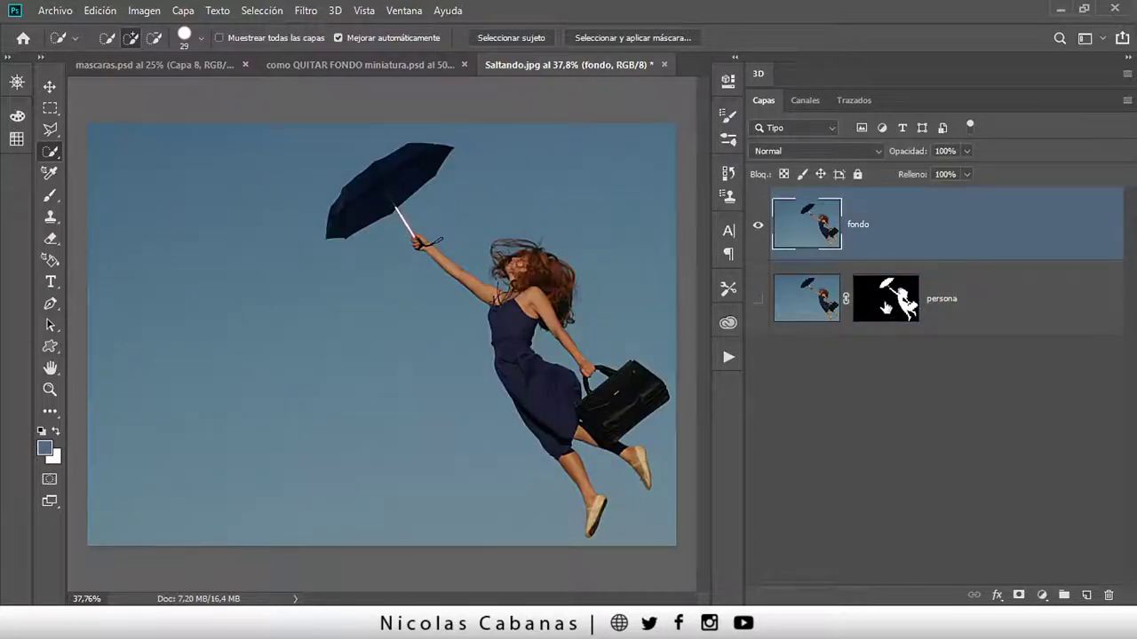
mouse_move(889, 311)
mouse_down()
mouse_move(892, 225)
mouse_move(884, 238)
mouse_up()
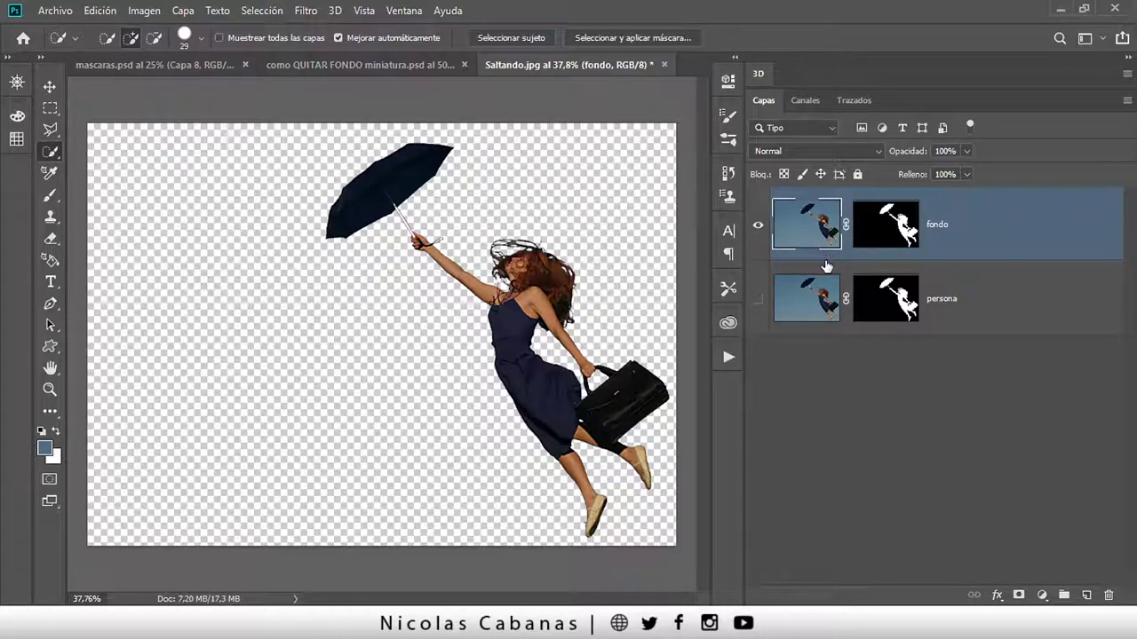
- Remove fondo's mask, try a mask from persona's selection, then undo and deselect
drag(841, 267, 841, 272)
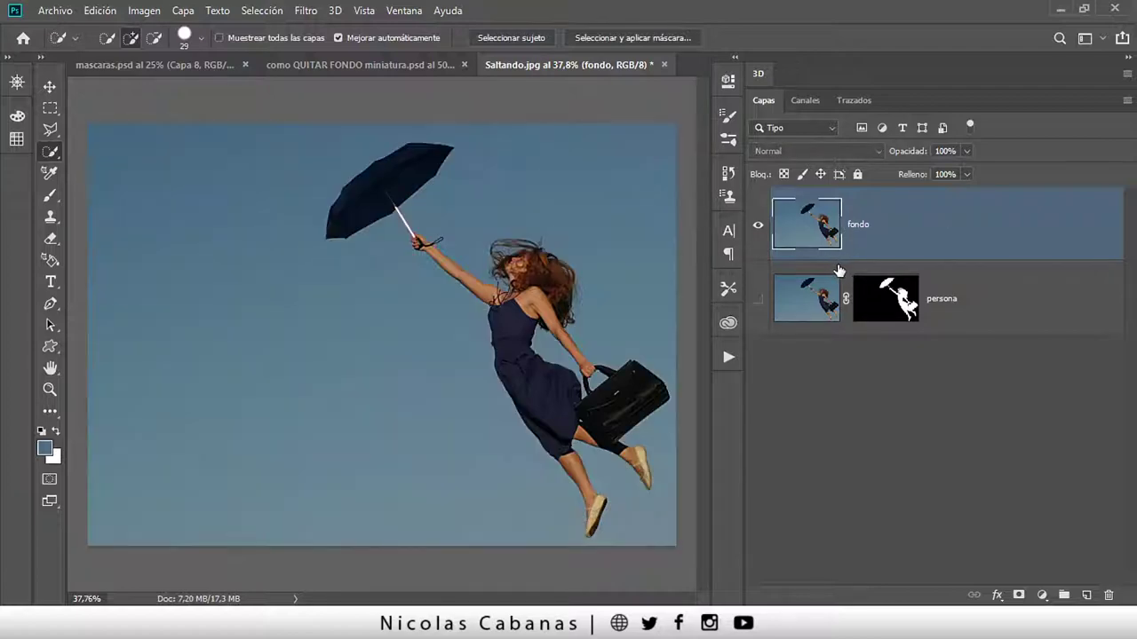
drag(887, 308, 900, 311)
ctrl+click(900, 309)
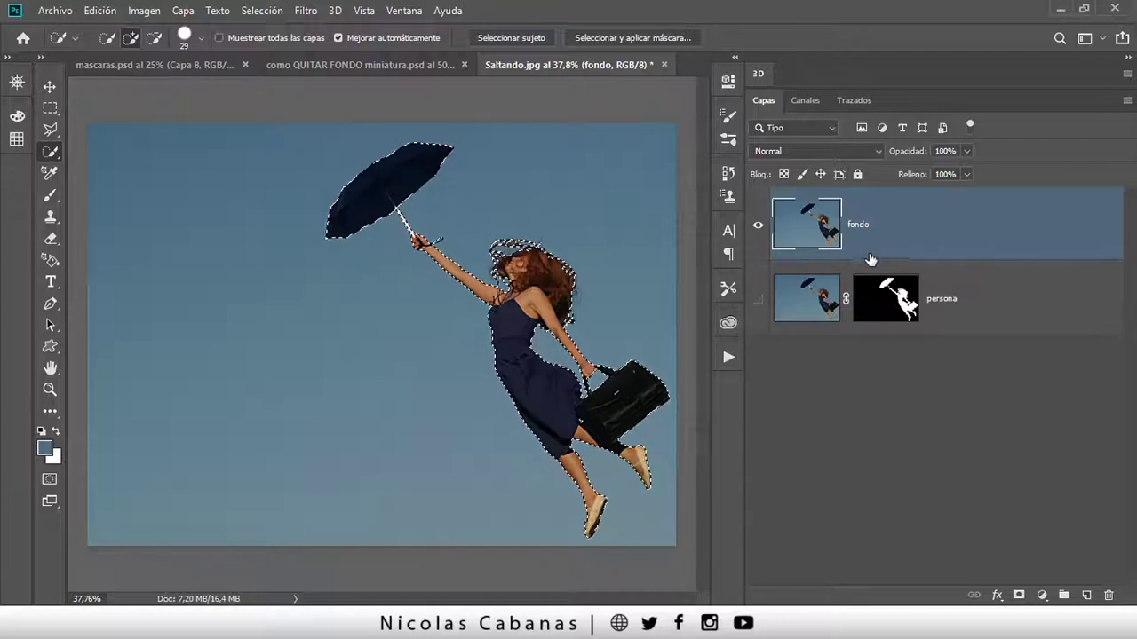
click(1019, 595)
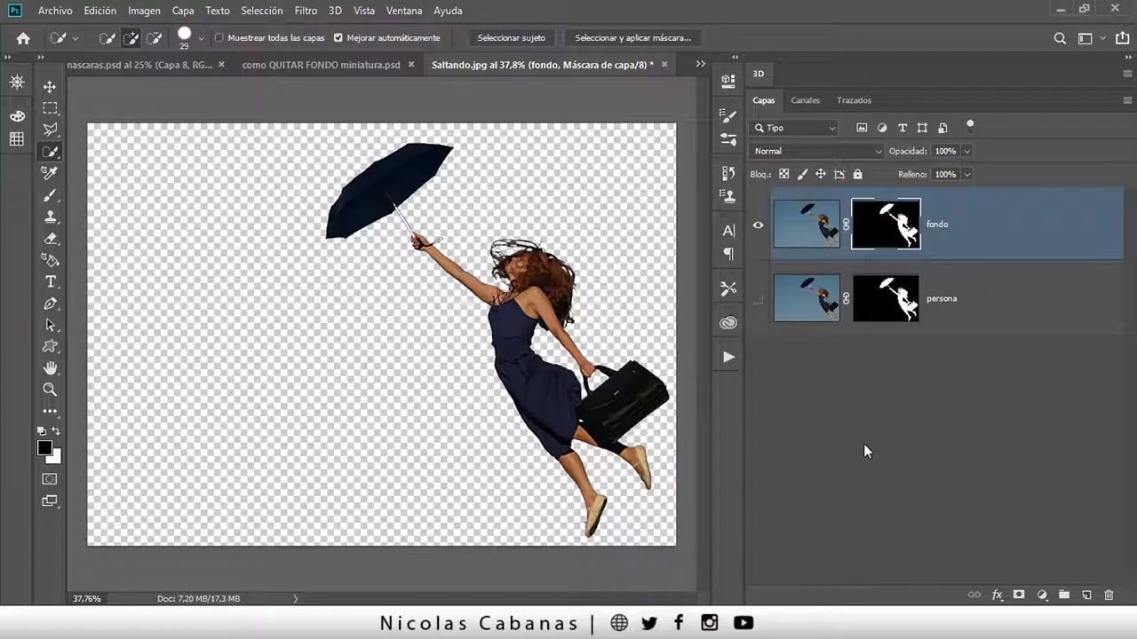
key(ctrl+z)
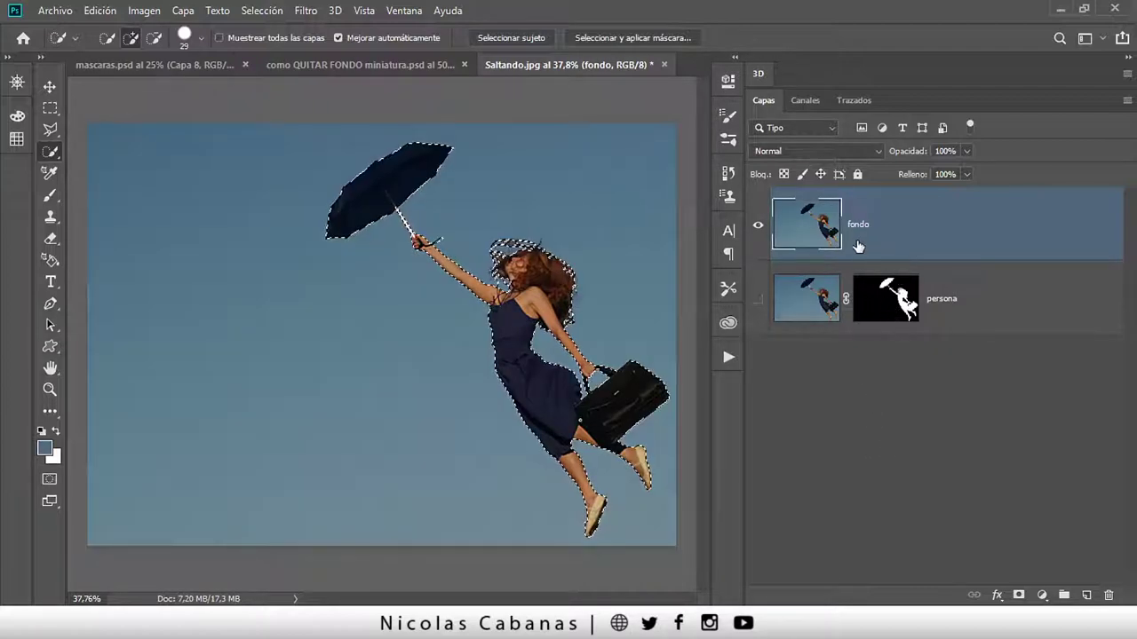
key(ctrl+d)
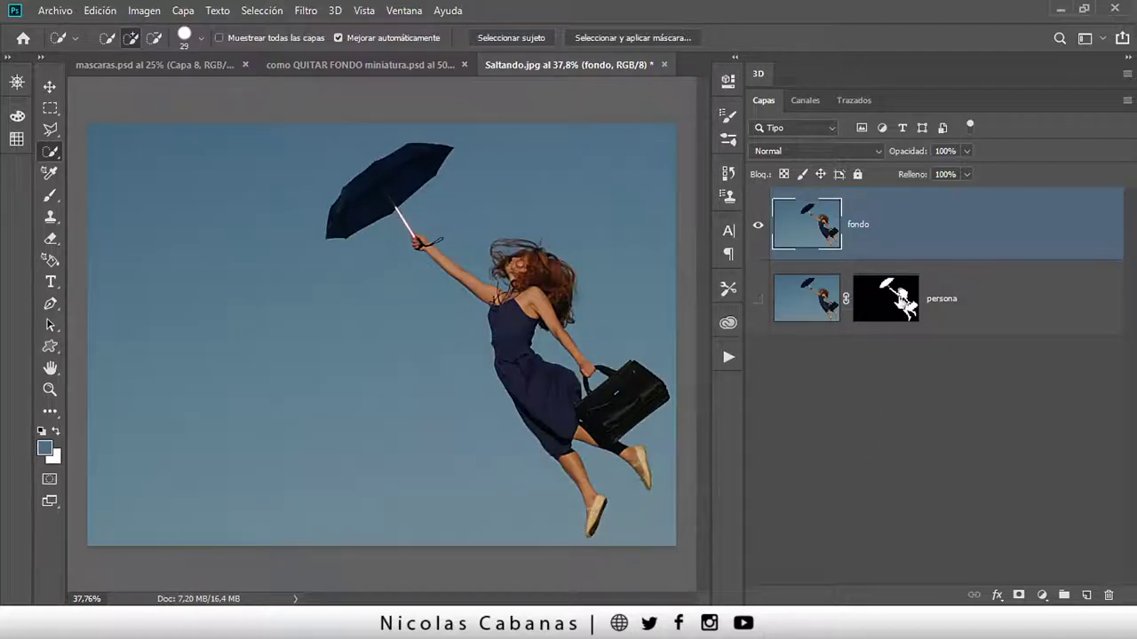
- Copy persona's mask onto fondo and invert it with Ctrl+I
drag(888, 304, 892, 229)
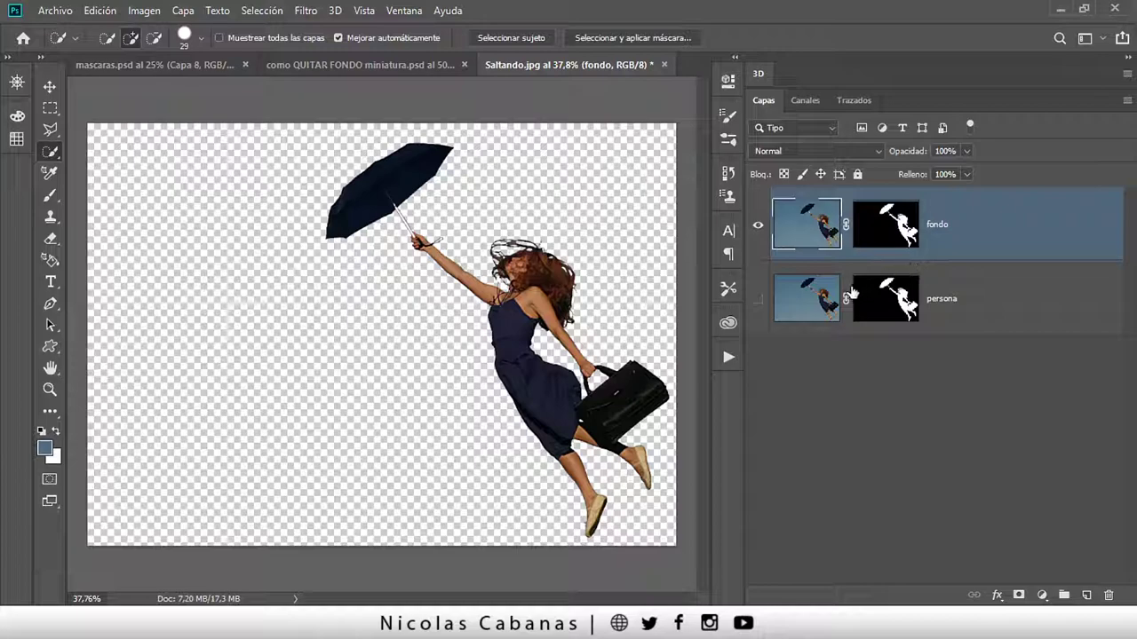
click(928, 294)
key(alt+bracketright)
click(882, 245)
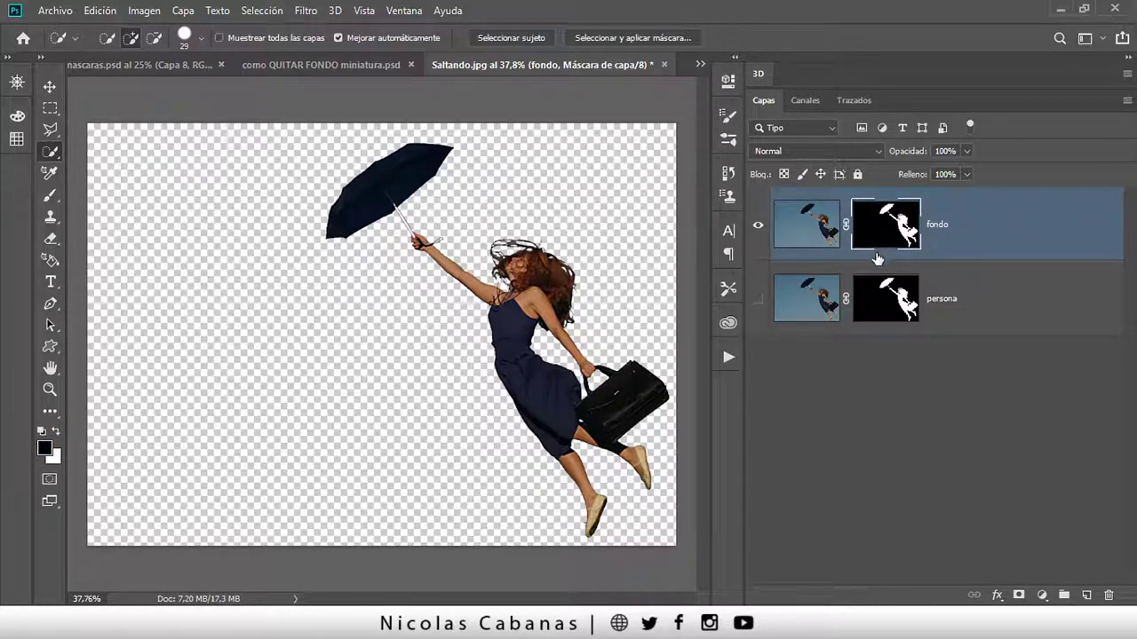
key(ctrl+i)
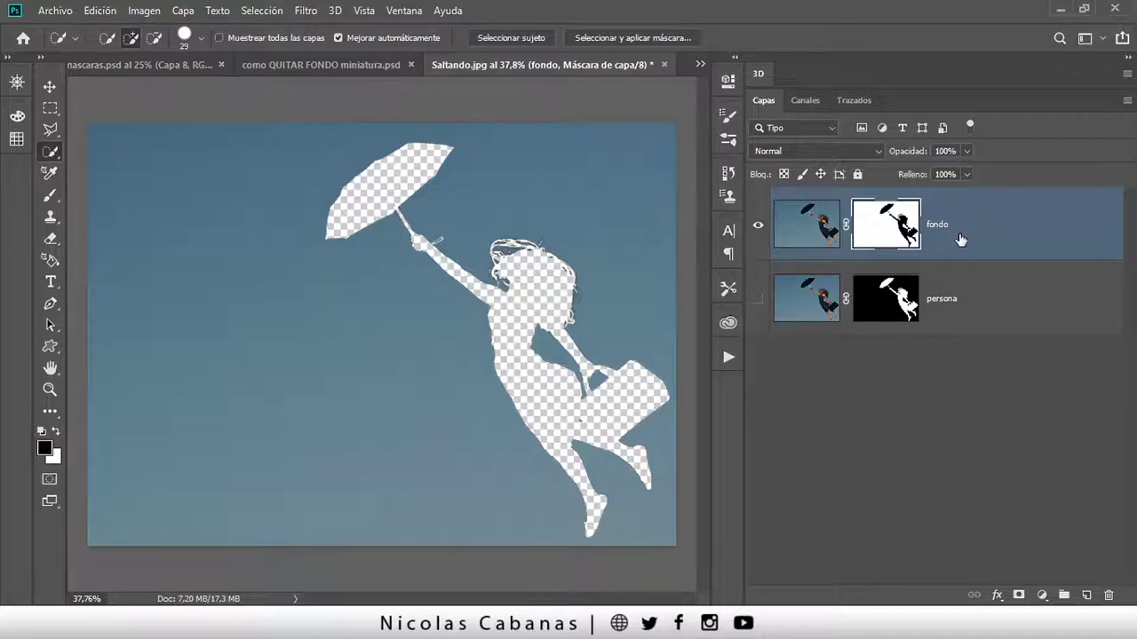
- Show the persona layer again and select the fondo layer
click(973, 302)
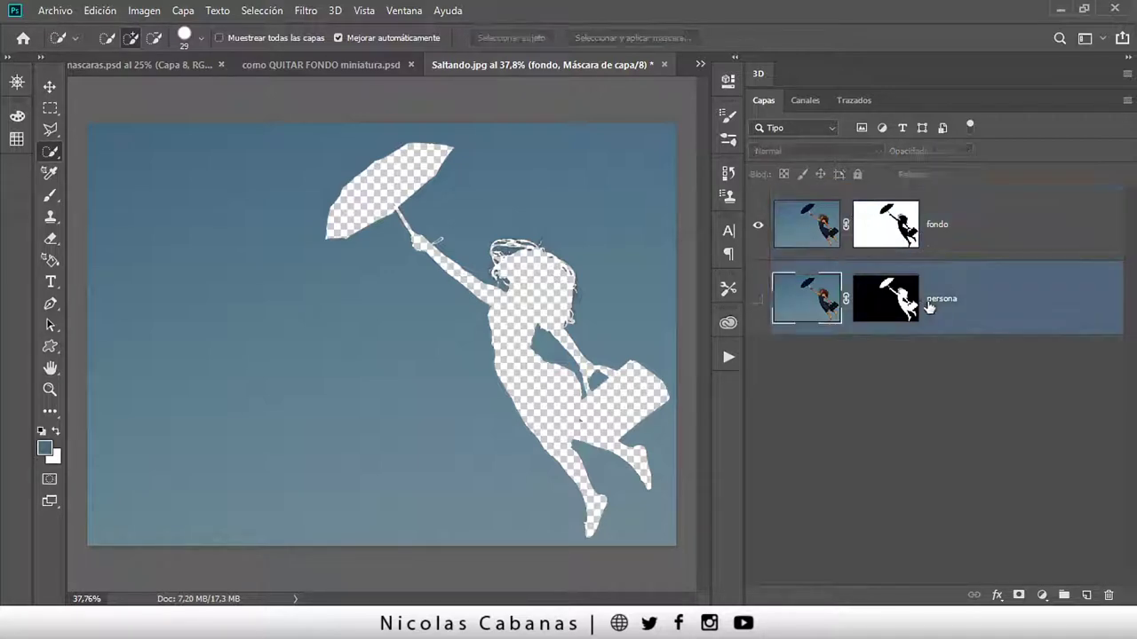
click(757, 300)
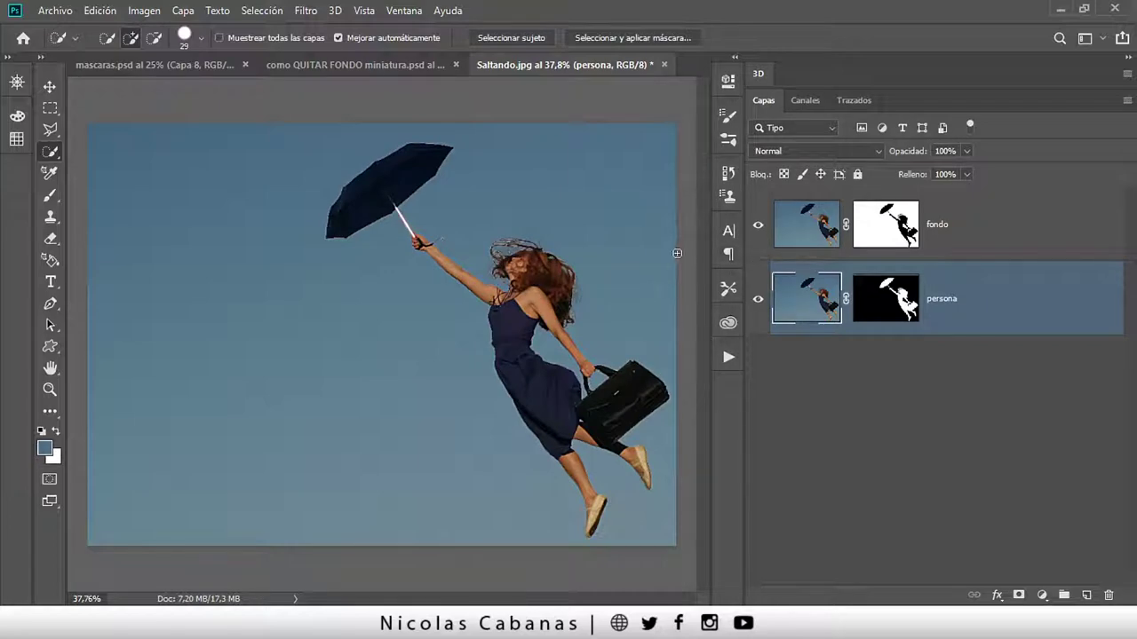
click(962, 248)
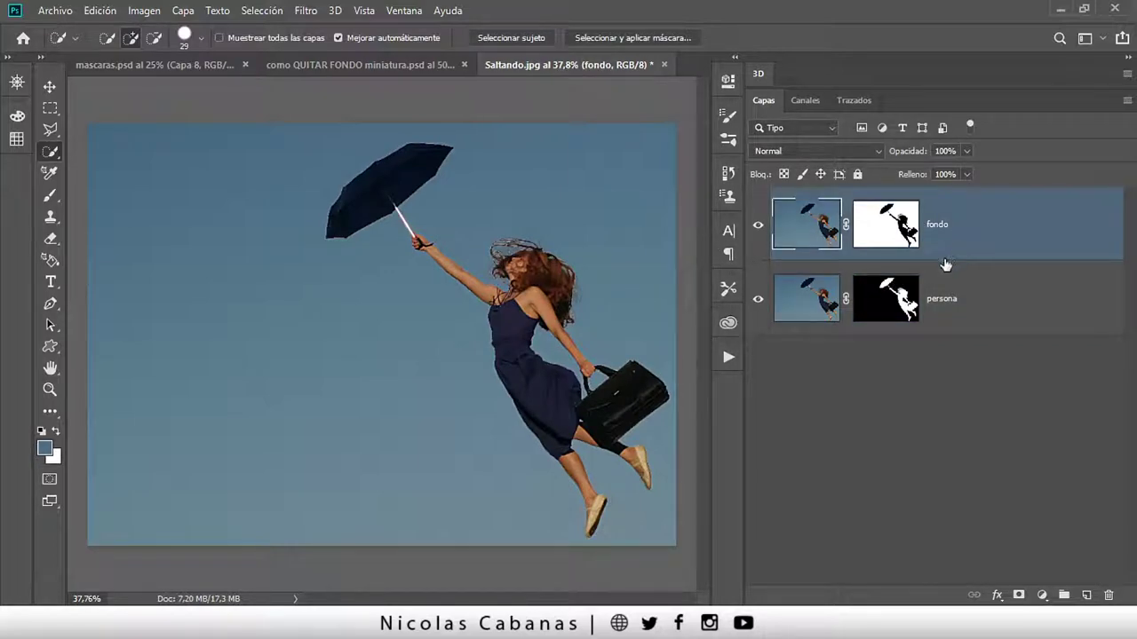
- Shift fondo's hue with Hue/Saturation until the sky turns green
key(ctrl+u)
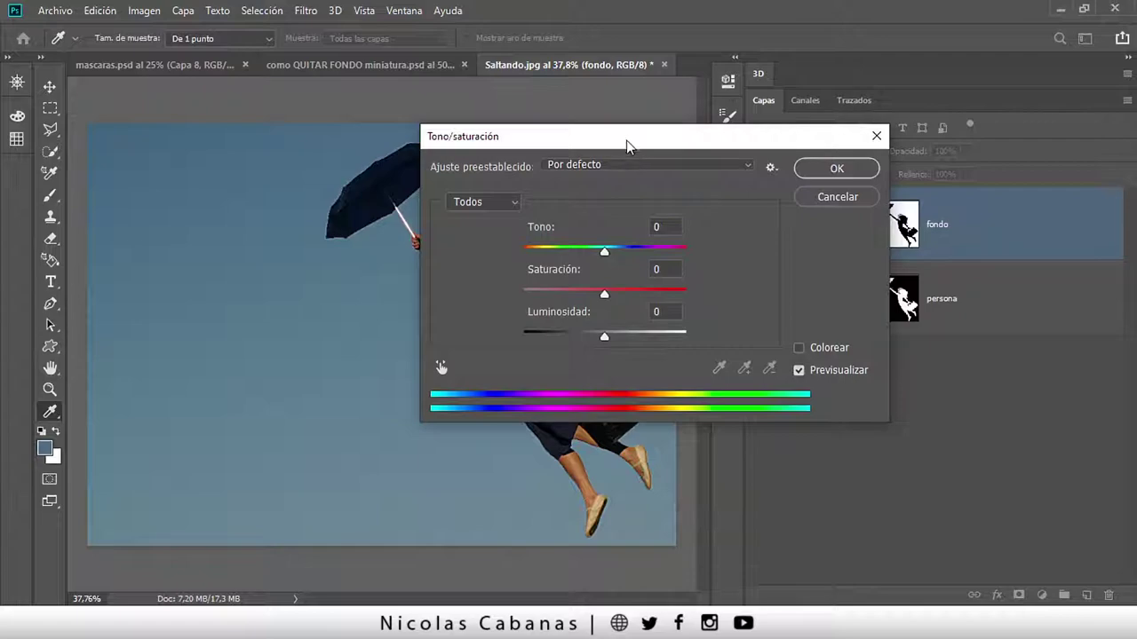
drag(627, 145, 812, 69)
drag(789, 175, 756, 175)
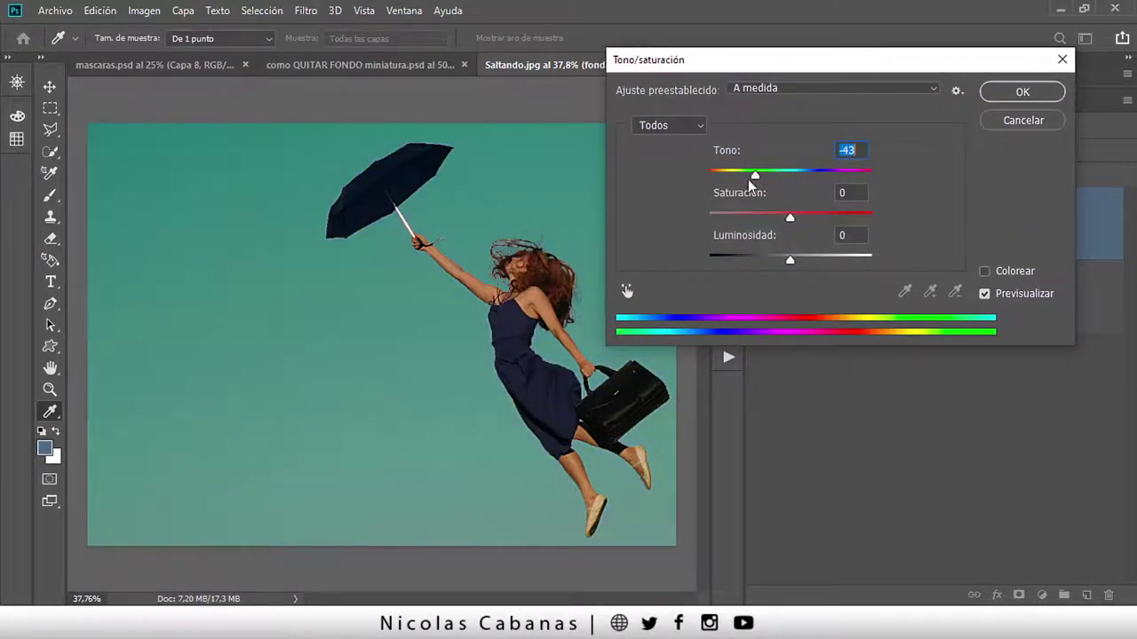
click(1022, 91)
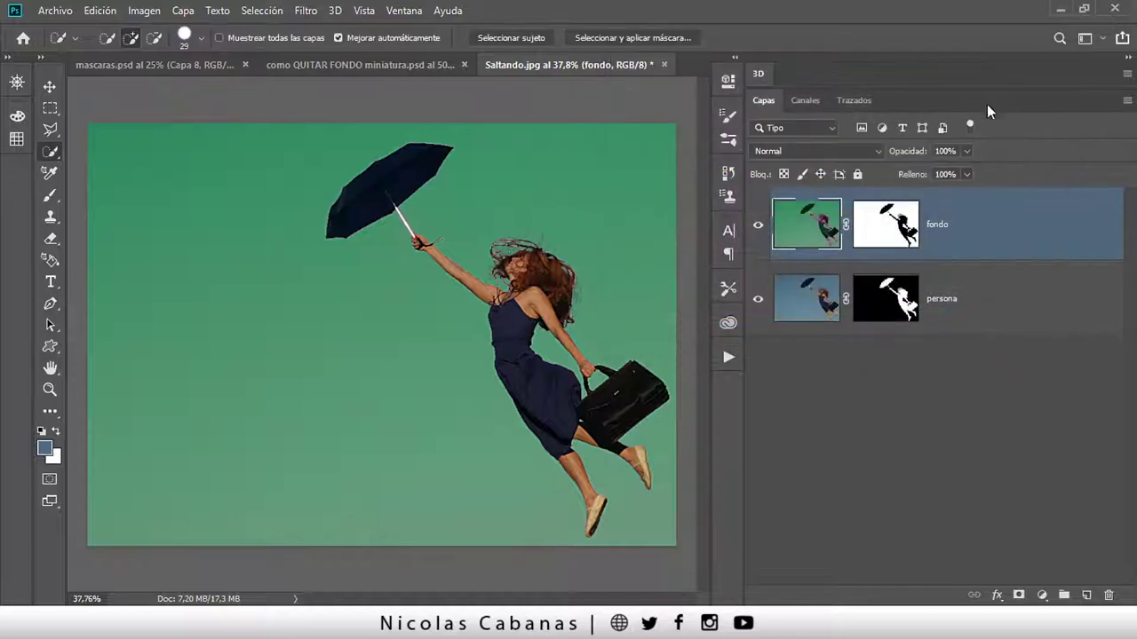
click(993, 311)
- Move persona above fondo and toggle each layer's visibility to verify the composite
drag(969, 290, 967, 302)
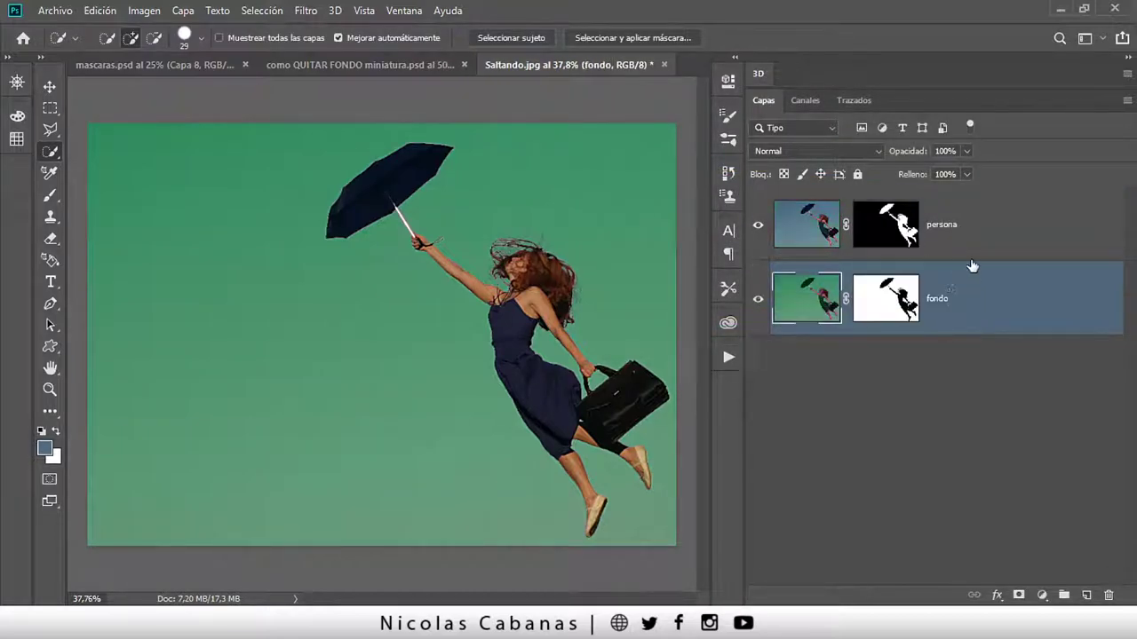
click(757, 228)
click(757, 226)
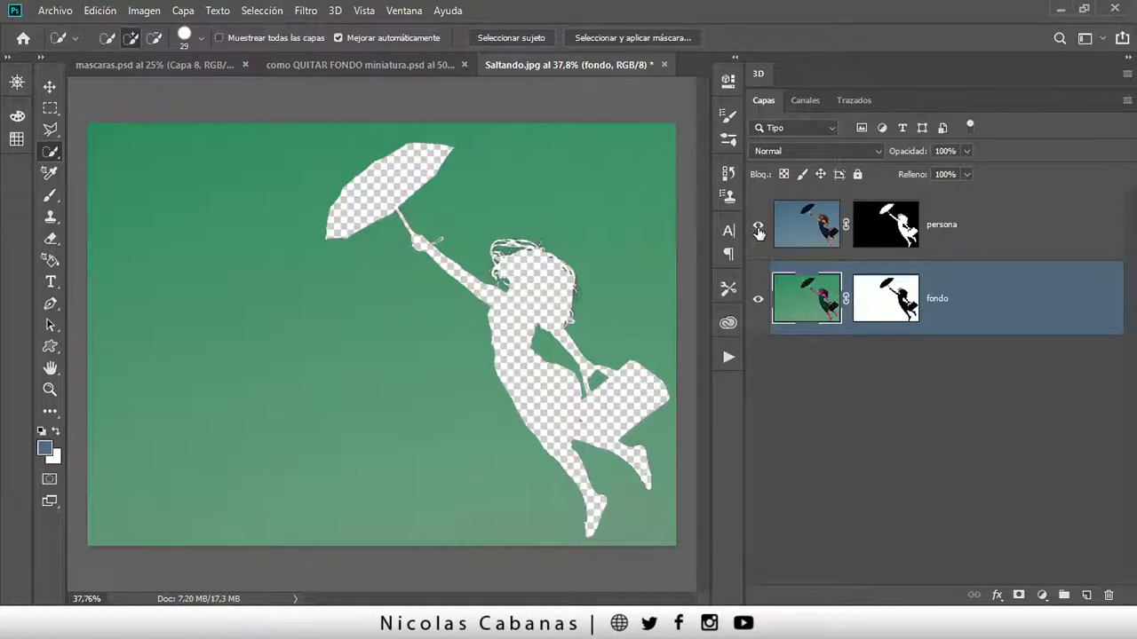
click(758, 300)
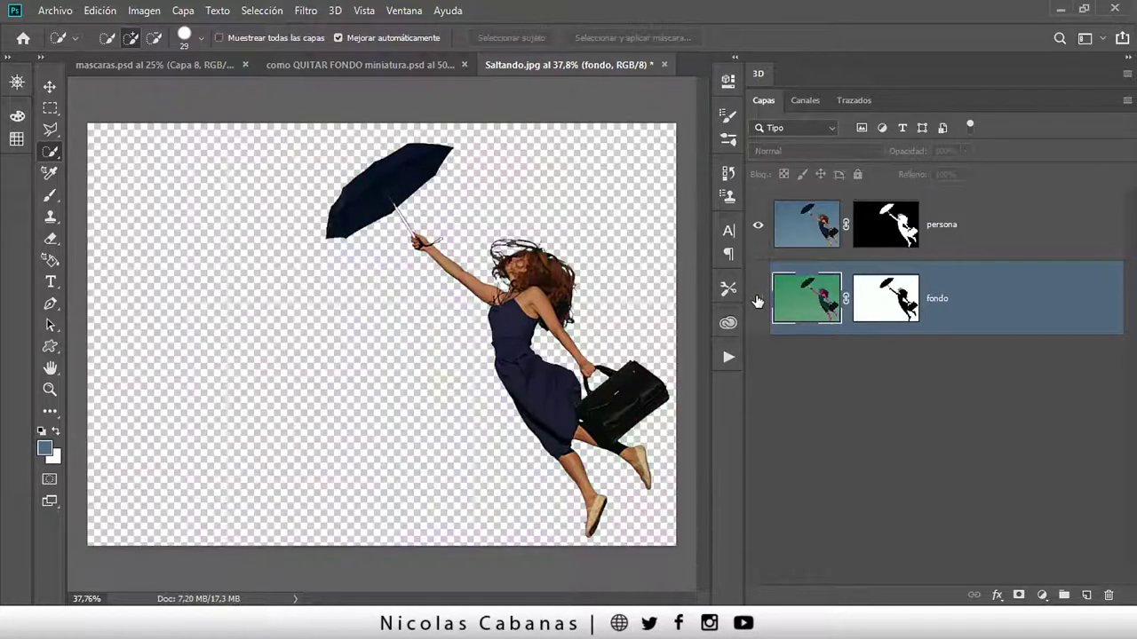
click(758, 299)
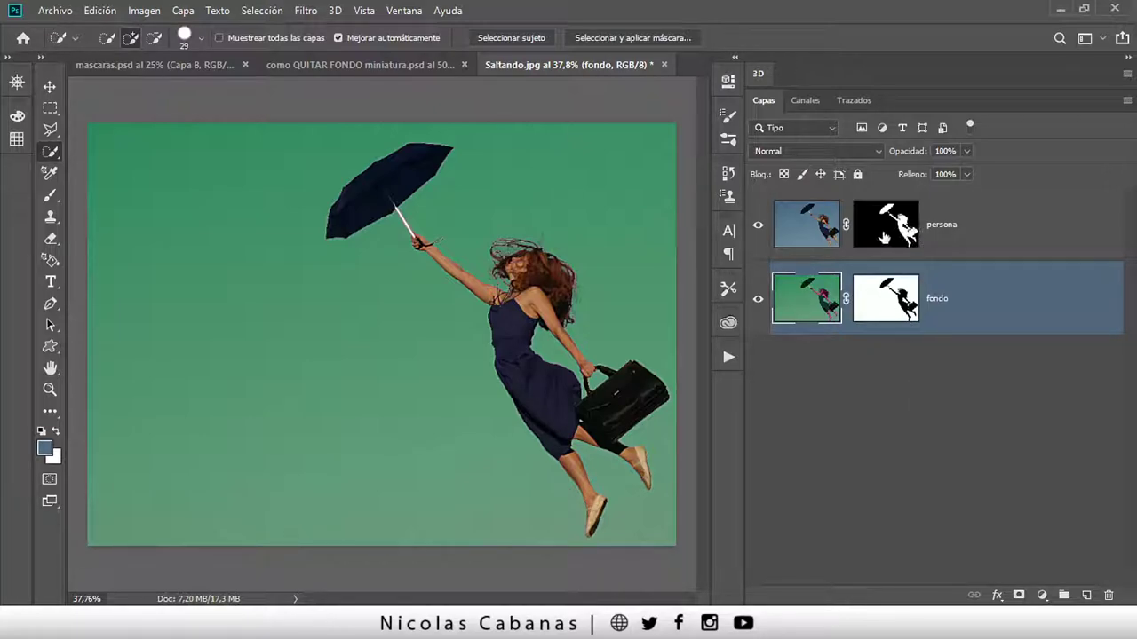
- Display the Alfa 1 channel's white silhouette, then go back to the Layers panel
click(803, 105)
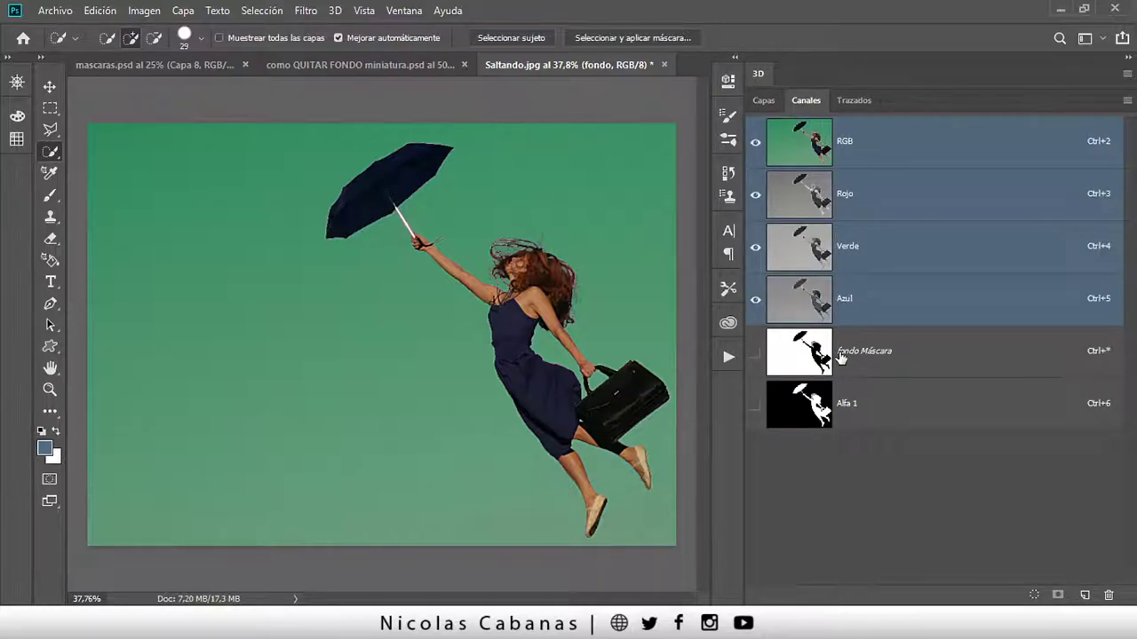
click(860, 413)
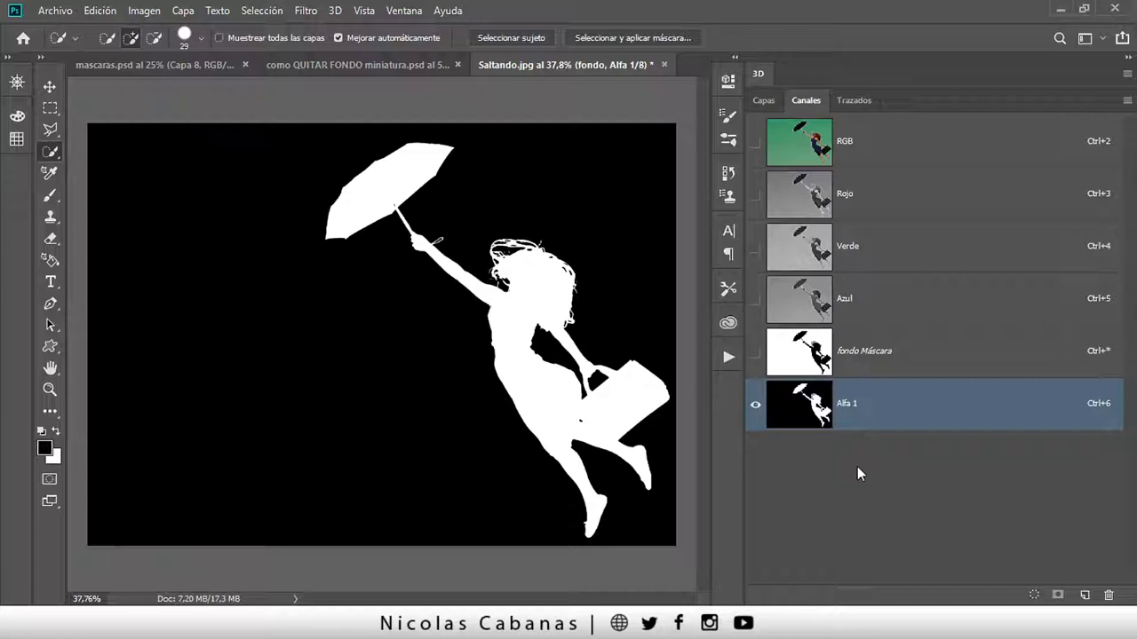
click(761, 103)
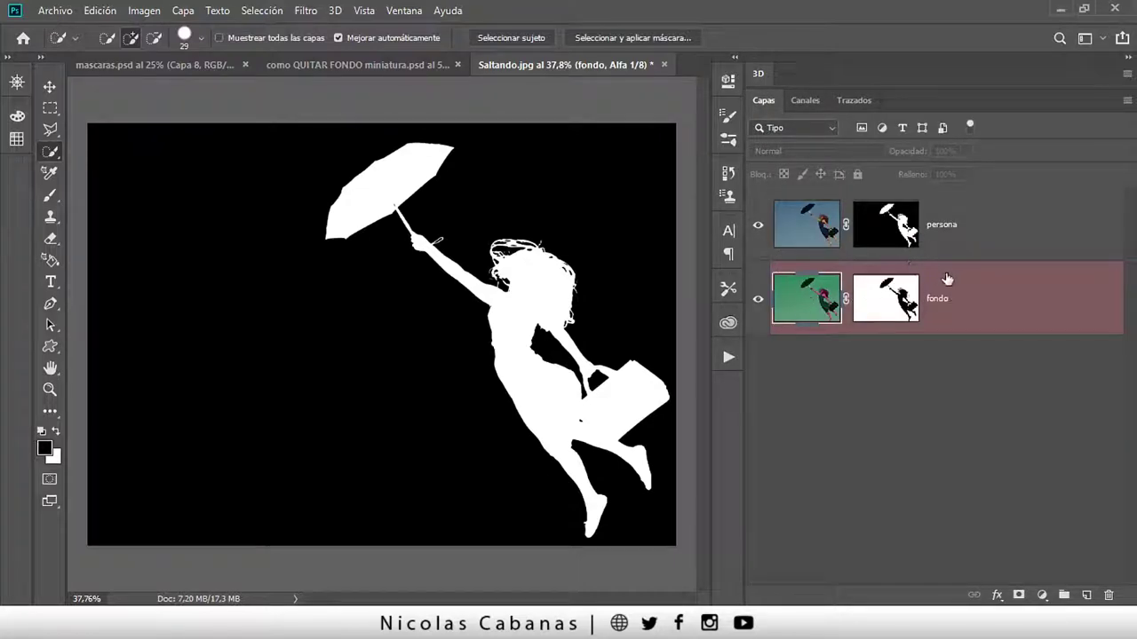
- Select the persona layer, glance at mascaras.psd, then return to the Saltando.jpg composite
click(957, 231)
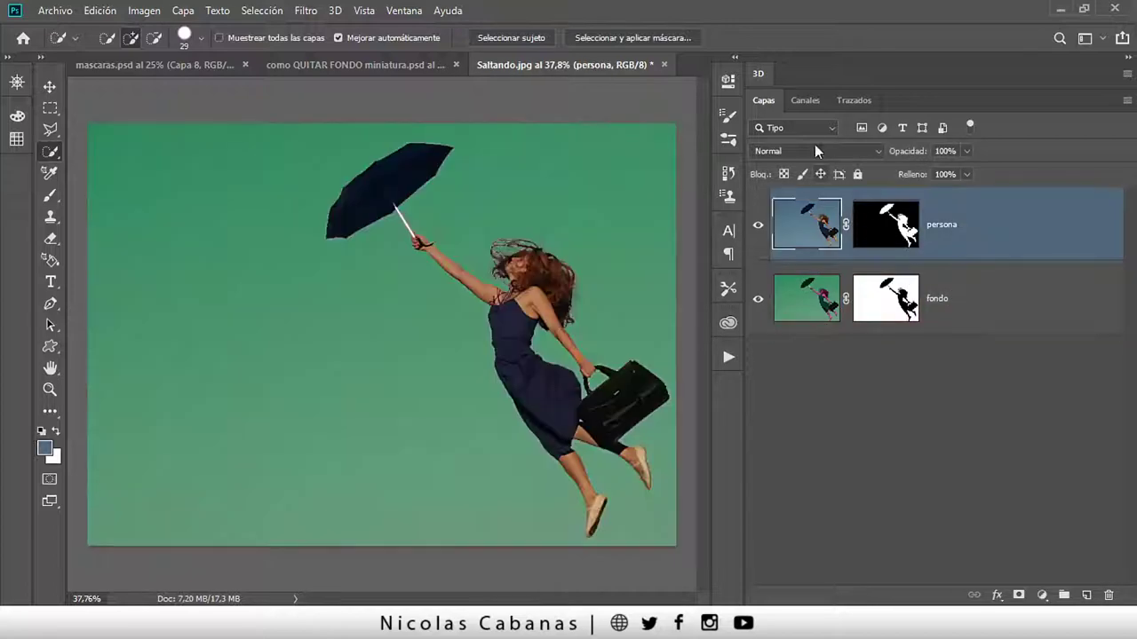
click(180, 71)
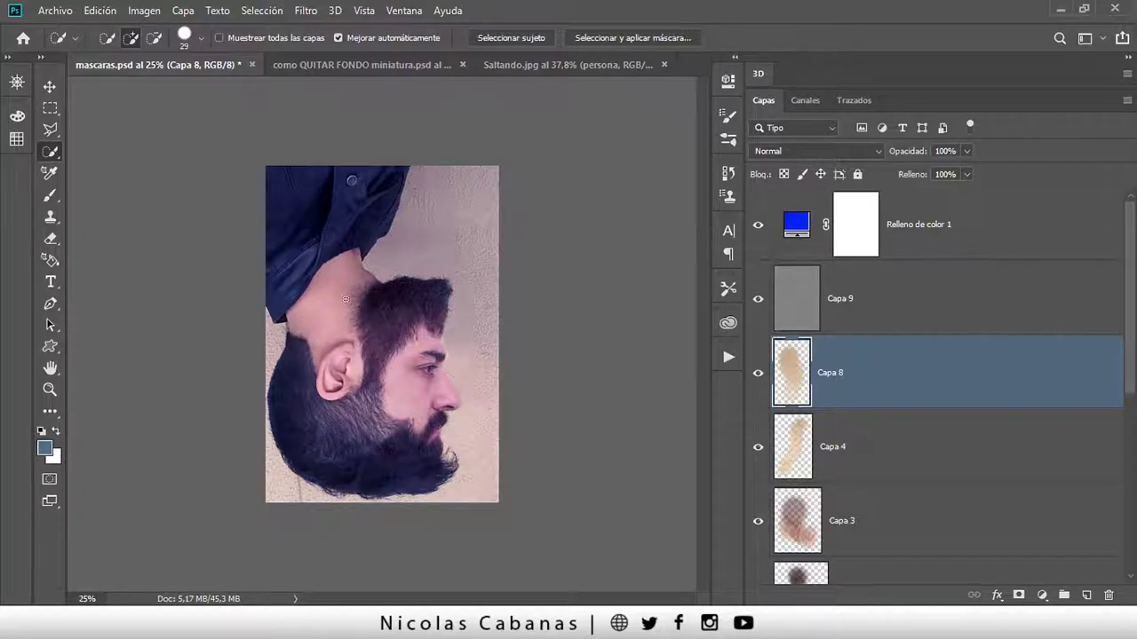
click(539, 66)
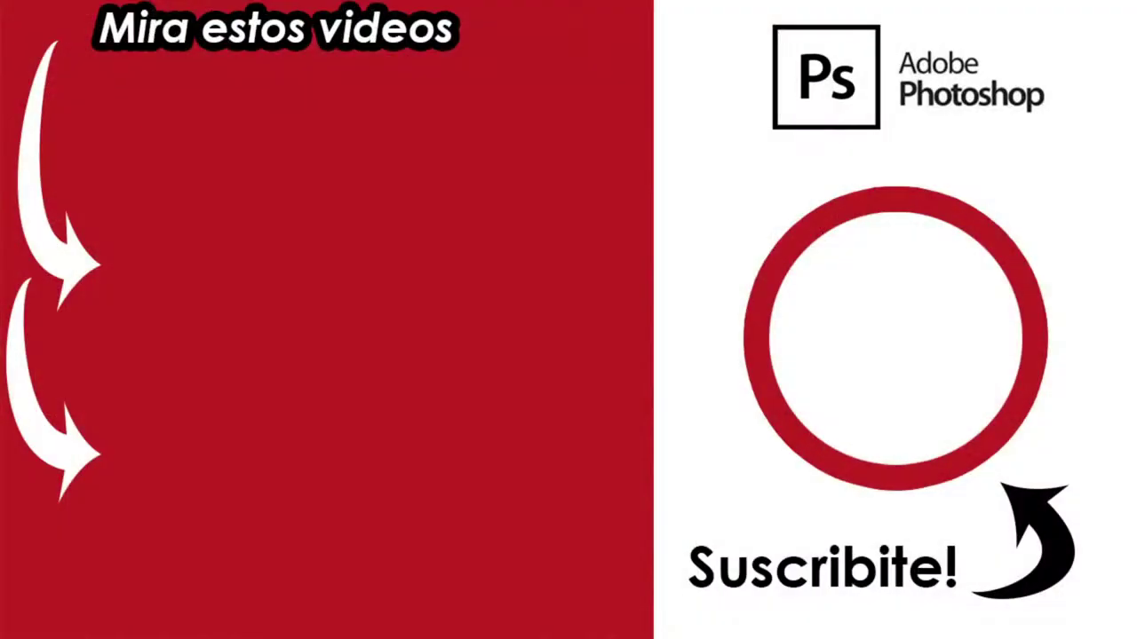